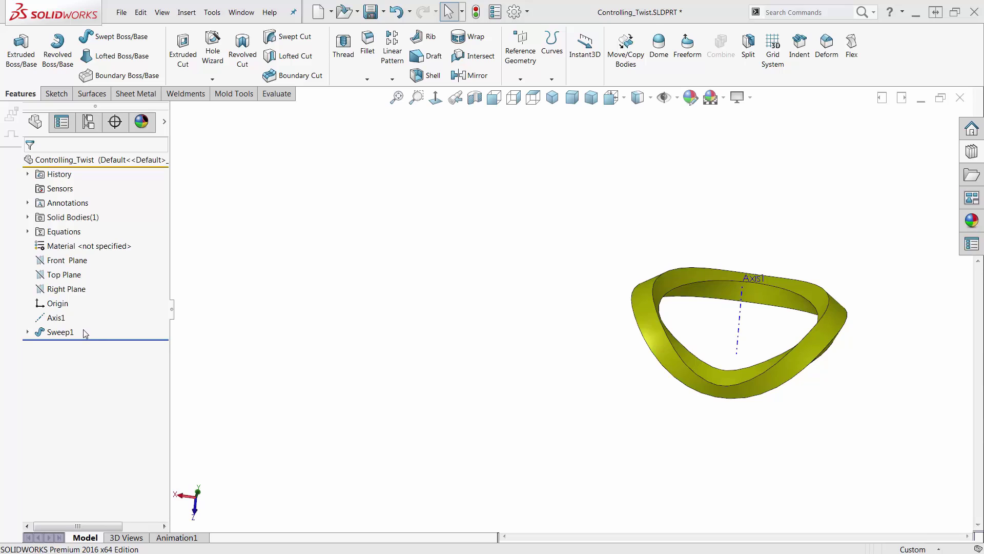
Step: Expand Sweep1 in the Controlling_Twist part and examine its absorbed profile and path sketches
{"action": "left_click", "coordinate": [27, 332]}
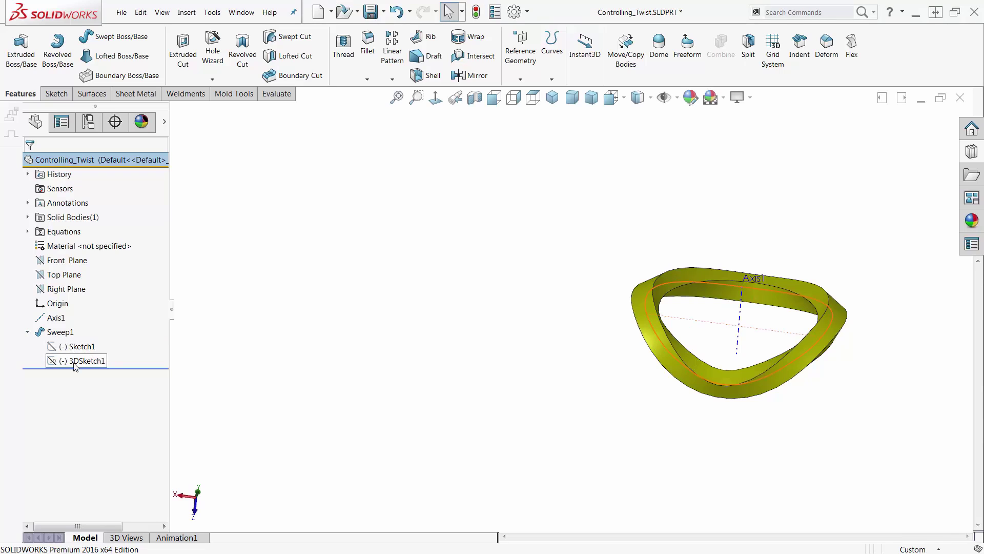
{"action": "left_click", "coordinate": [44, 333]}
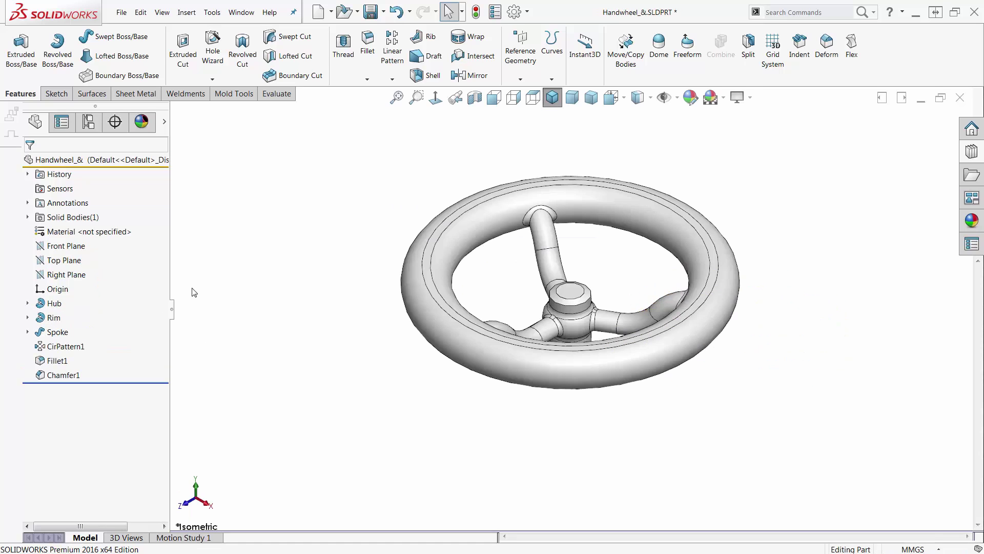
Step: In the Handwheel part, expand the Hub, Rim and Spoke features and examine their absorbed sketches
{"action": "left_click", "coordinate": [28, 303]}
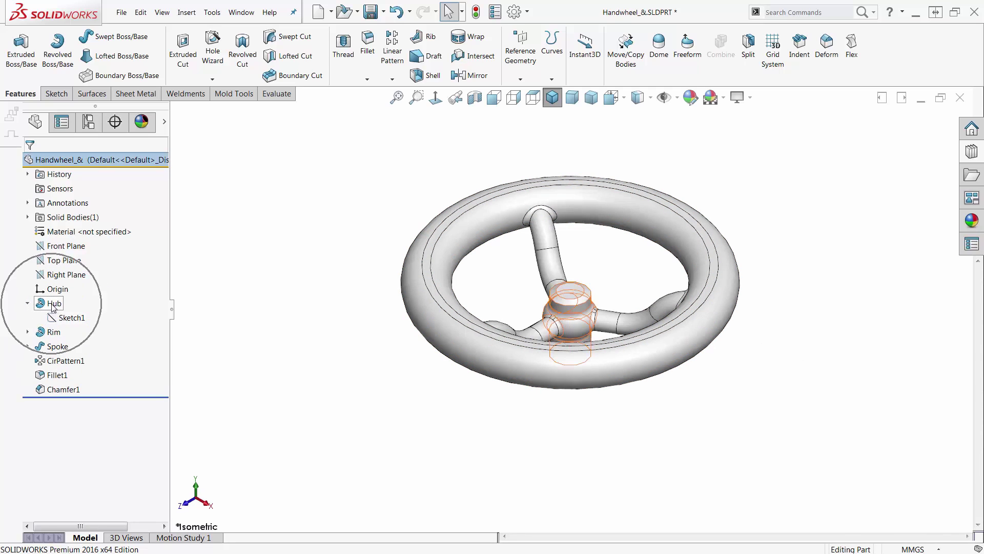
{"action": "left_click", "coordinate": [27, 333]}
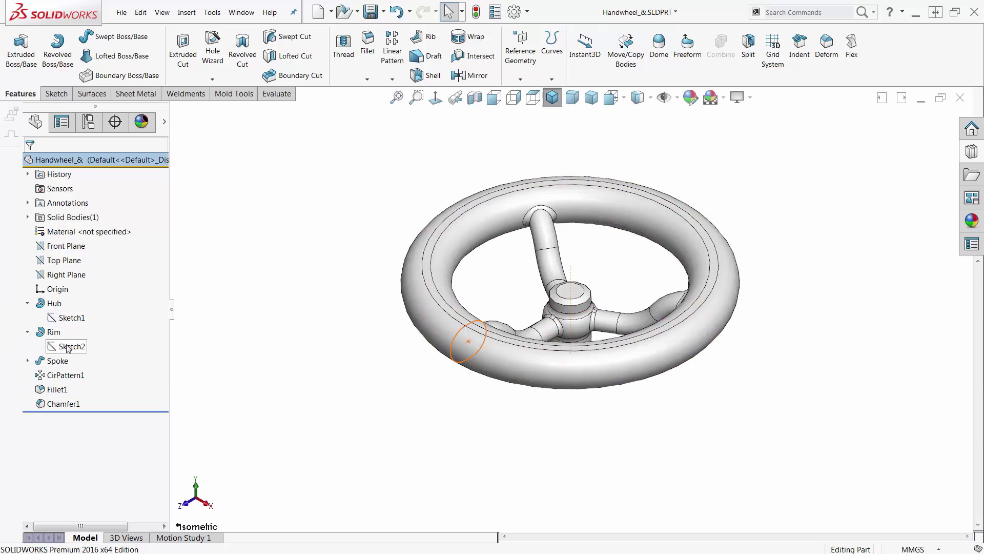
{"action": "left_click", "coordinate": [28, 361]}
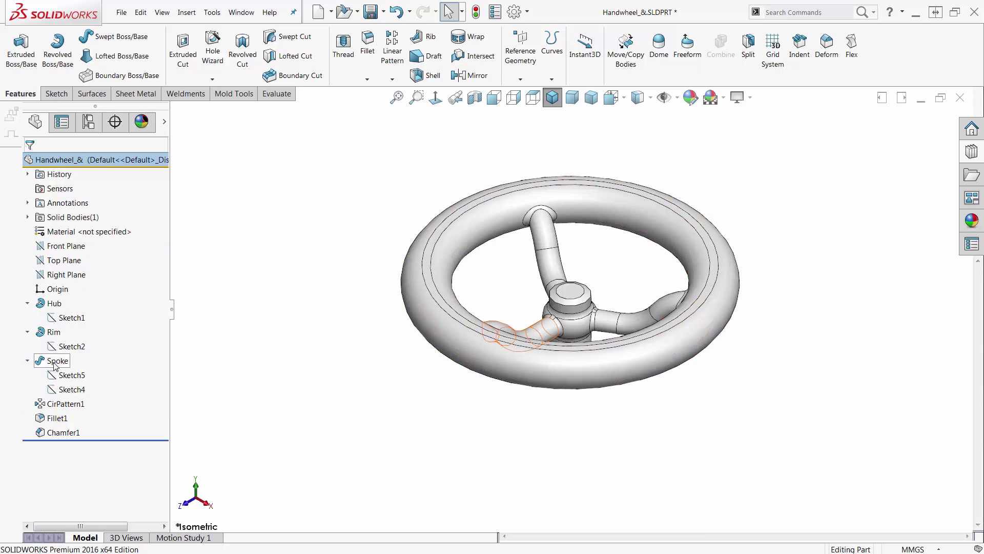
{"action": "mouse_move", "coordinate": [46, 358]}
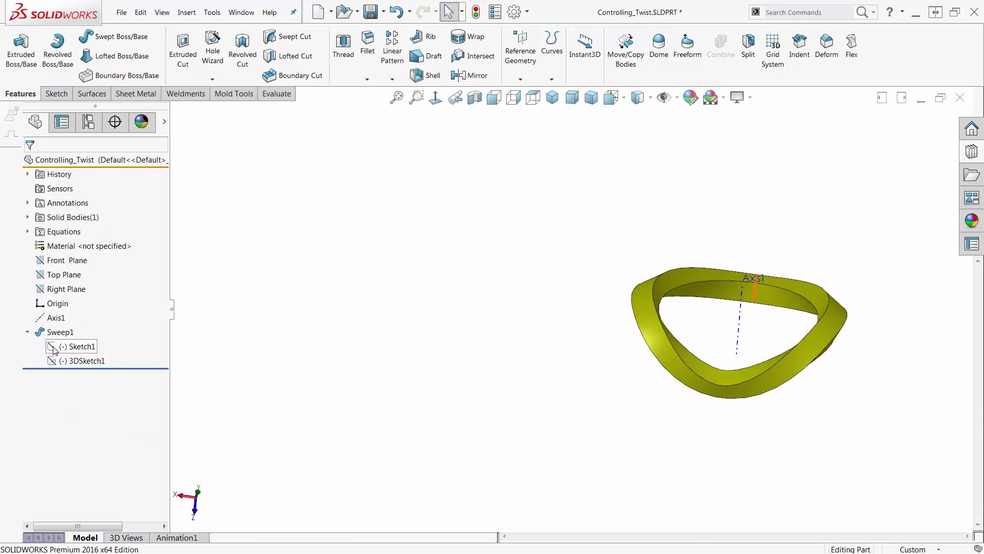
Step: In the Controlling_Twist part, show the sweep's path 3DSketch1 and its profile Sketch1
{"action": "mouse_move", "coordinate": [64, 361]}
{"action": "middle_click_drag", "start_coordinate": [621, 358], "coordinate": [530, 290]}
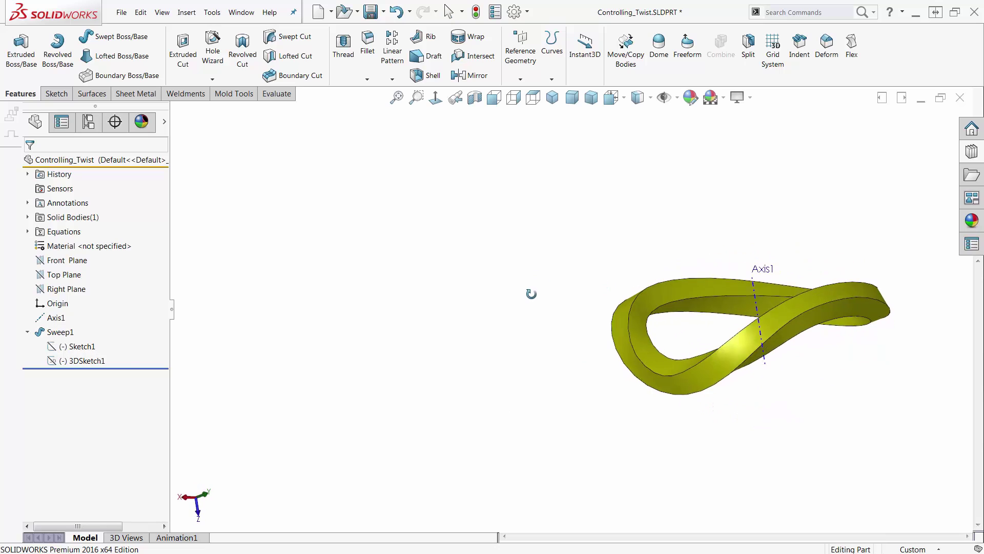
{"action": "left_click", "coordinate": [55, 361]}
{"action": "left_click", "coordinate": [71, 346]}
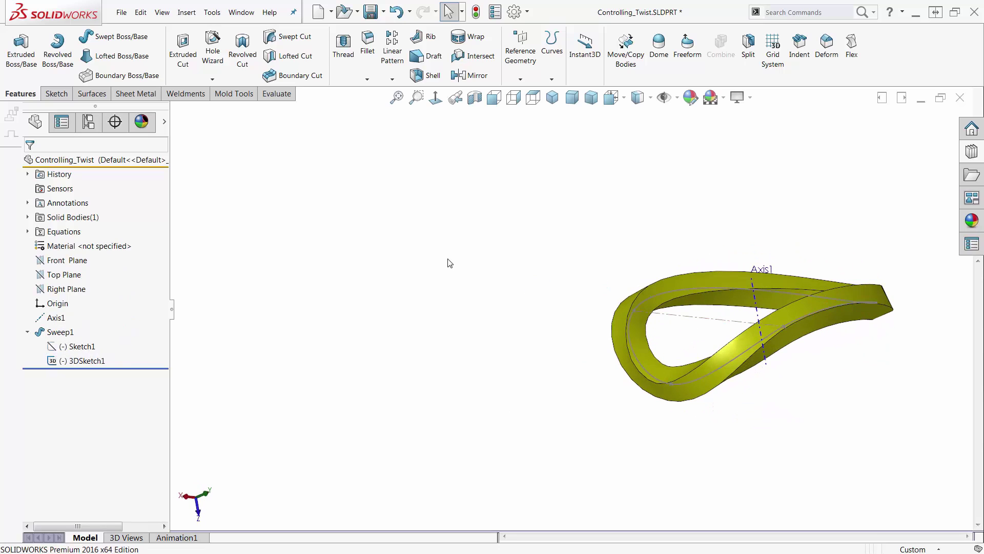
{"action": "left_click", "coordinate": [96, 345]}
{"action": "left_click", "coordinate": [87, 332]}
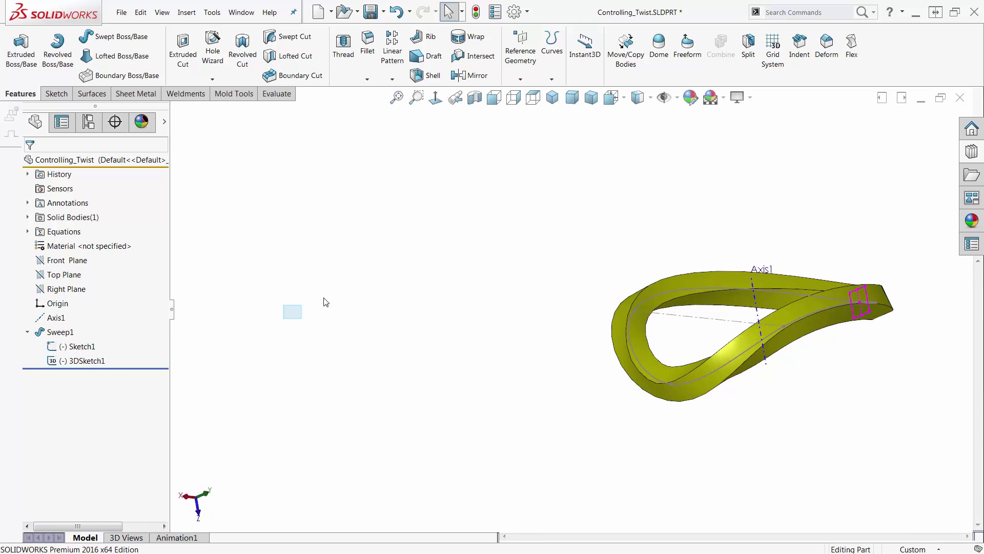
Step: Hide the swept body to examine the path and profile curves alone, and show the body again
{"action": "left_click", "coordinate": [670, 285]}
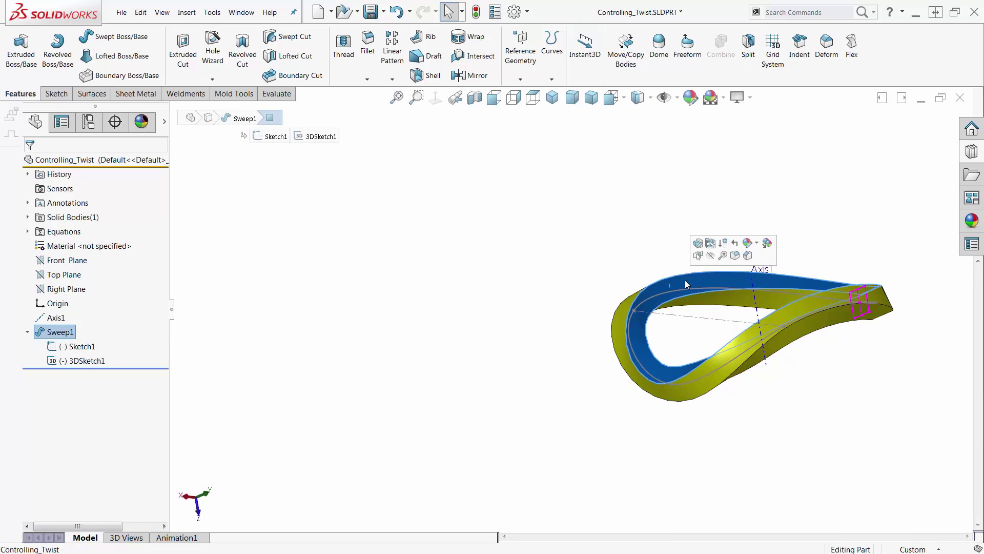
{"action": "left_click", "coordinate": [710, 255]}
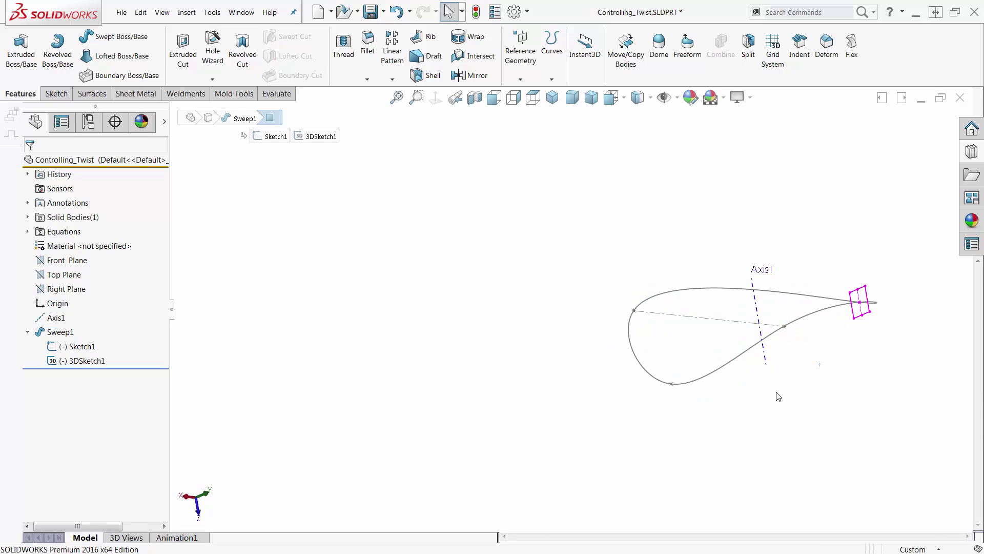
{"action": "middle_click_drag", "start_coordinate": [775, 396], "coordinate": [751, 379]}
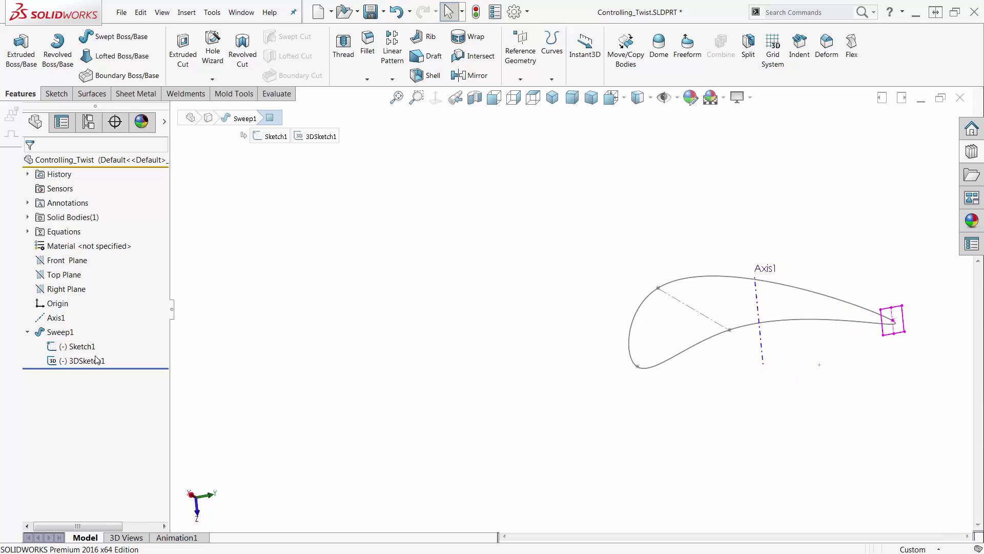
{"action": "left_click", "coordinate": [49, 220]}
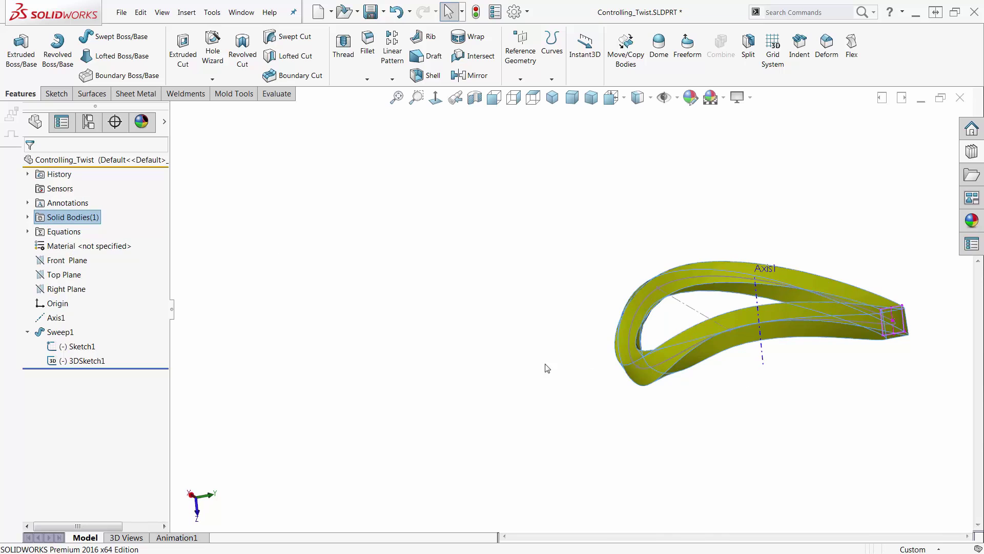
Step: Roll the model back to just before Sketch1, temporarily unabsorbing the sketches of Sweep1
{"action": "middle_click_drag", "start_coordinate": [566, 374], "coordinate": [712, 394]}
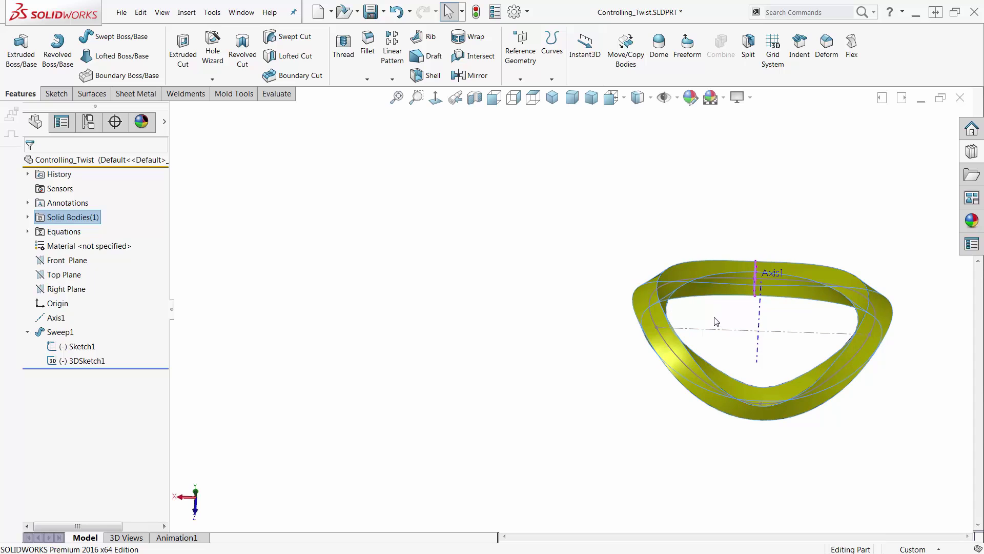
{"action": "middle_click_drag", "start_coordinate": [716, 327], "coordinate": [559, 270]}
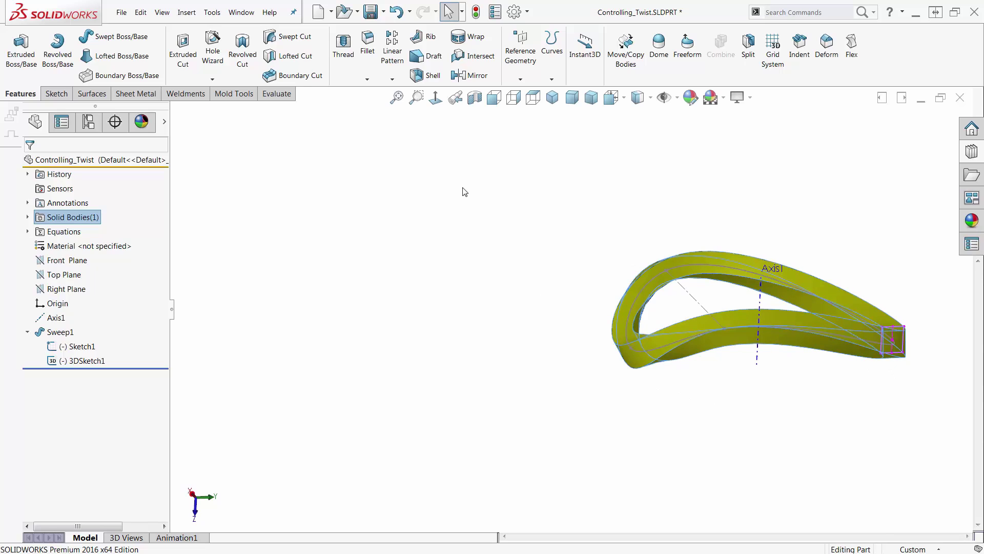
{"action": "left_click", "coordinate": [902, 343]}
{"action": "mouse_move", "coordinate": [644, 351]}
{"action": "middle_mouse_down"}
{"action": "mouse_move", "coordinate": [677, 344]}
{"action": "mouse_move", "coordinate": [645, 338]}
{"action": "middle_mouse_up"}
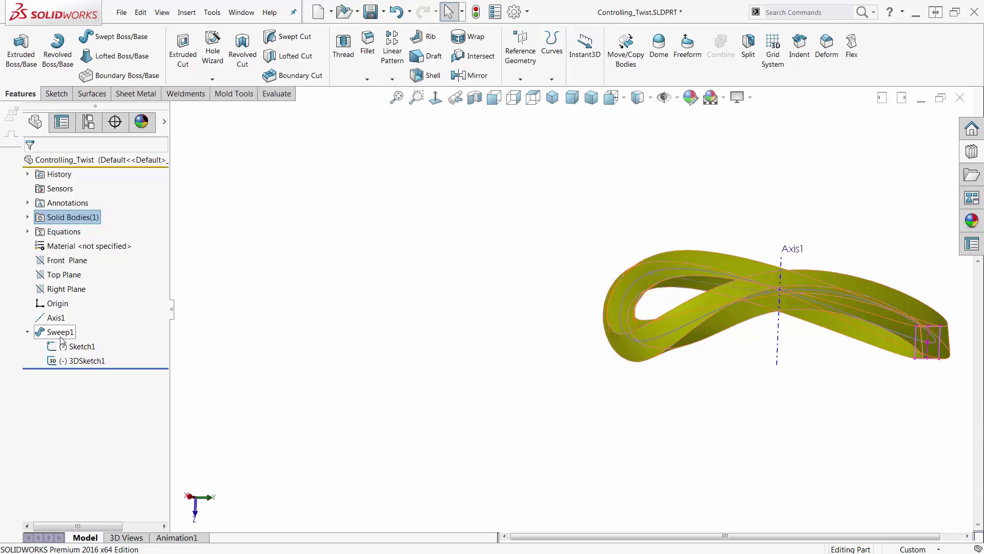
{"action": "mouse_move", "coordinate": [60, 339]}
{"action": "left_click", "coordinate": [123, 368]}
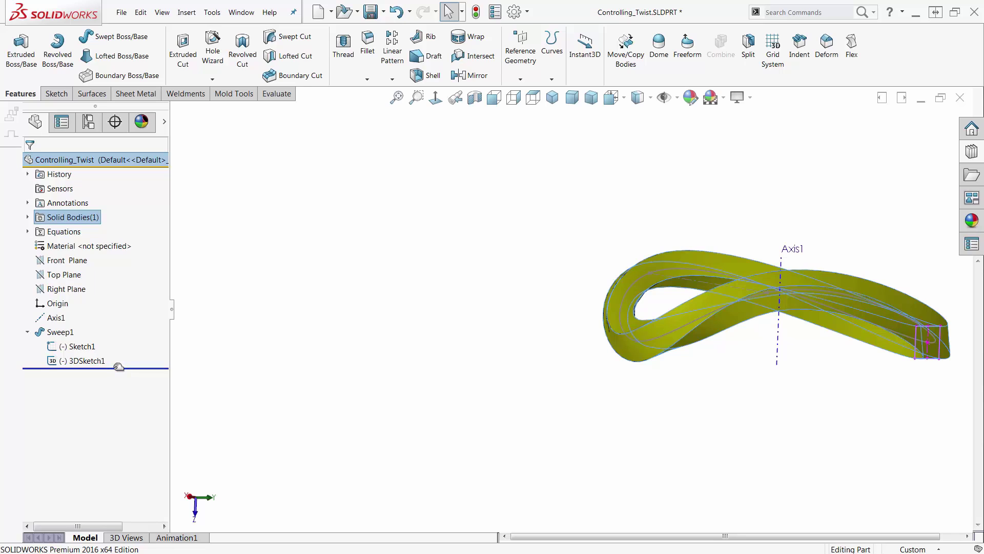
{"action": "left_click_drag", "start_coordinate": [117, 368], "coordinate": [118, 341]}
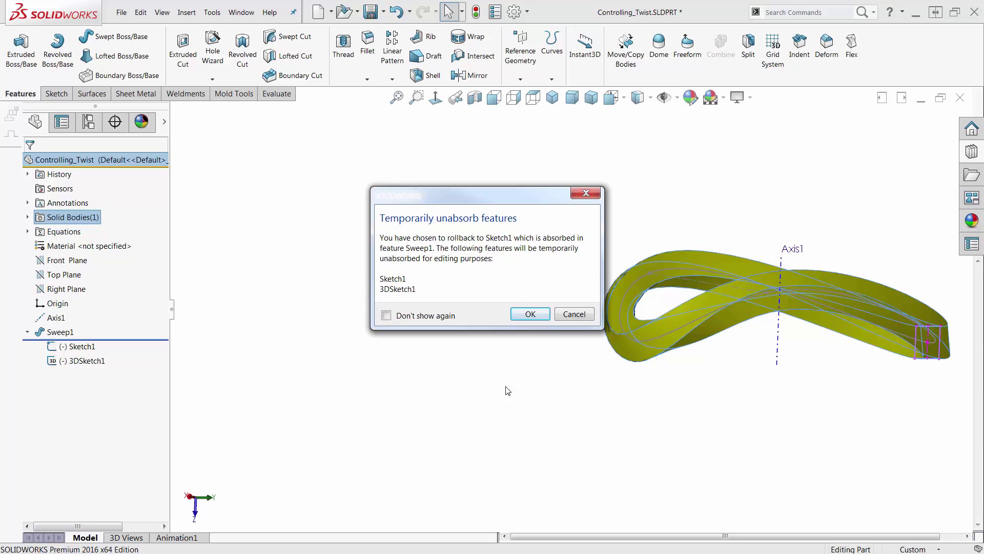
{"action": "left_click", "coordinate": [531, 315]}
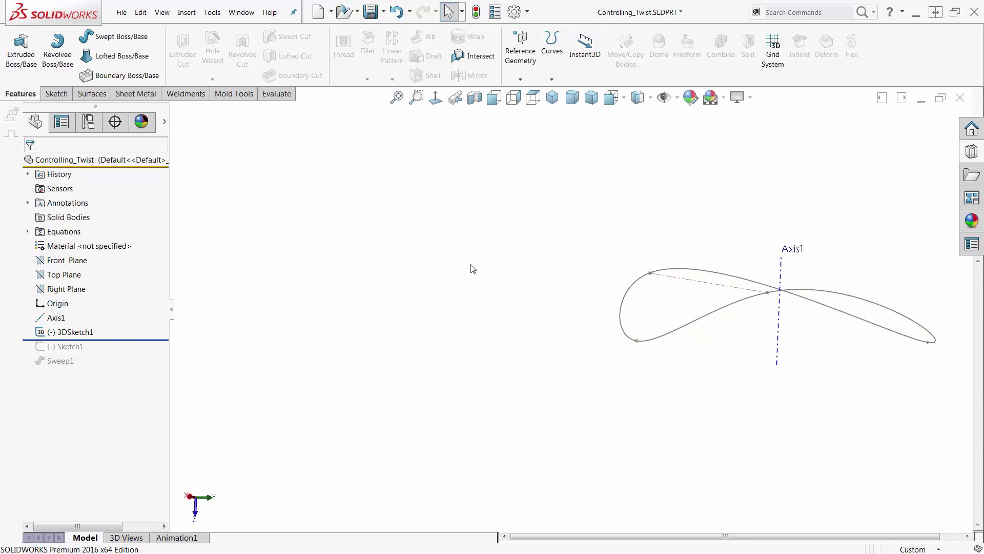
Step: Create a sketch on the Front Plane by converting the 3DSketch1 curve into it, and exit the sketch
{"action": "mouse_move", "coordinate": [541, 265]}
{"action": "middle_mouse_down"}
{"action": "mouse_move", "coordinate": [525, 264]}
{"action": "mouse_move", "coordinate": [538, 272]}
{"action": "mouse_move", "coordinate": [521, 345]}
{"action": "mouse_move", "coordinate": [487, 347]}
{"action": "mouse_move", "coordinate": [500, 323]}
{"action": "middle_mouse_up"}
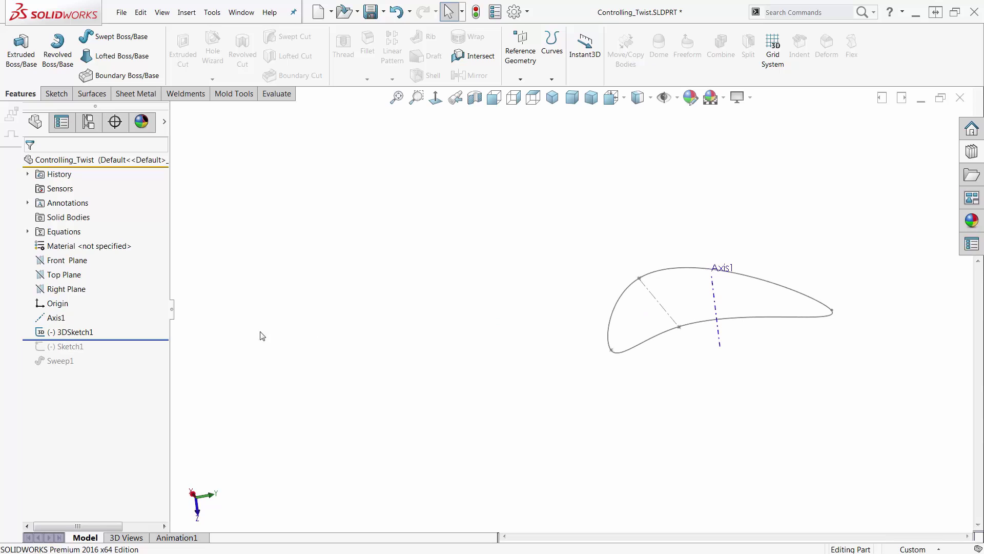
{"action": "left_click", "coordinate": [58, 264]}
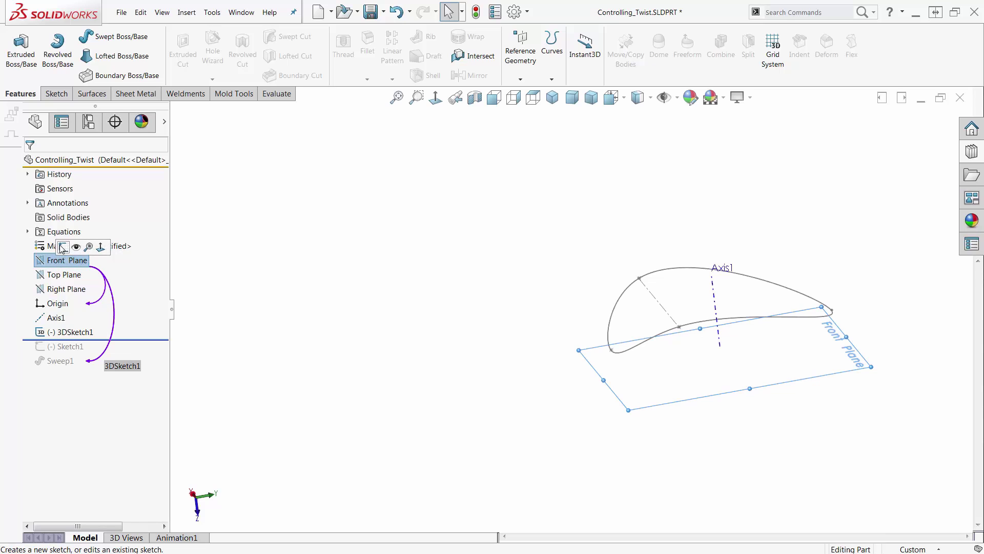
{"action": "left_click", "coordinate": [63, 248]}
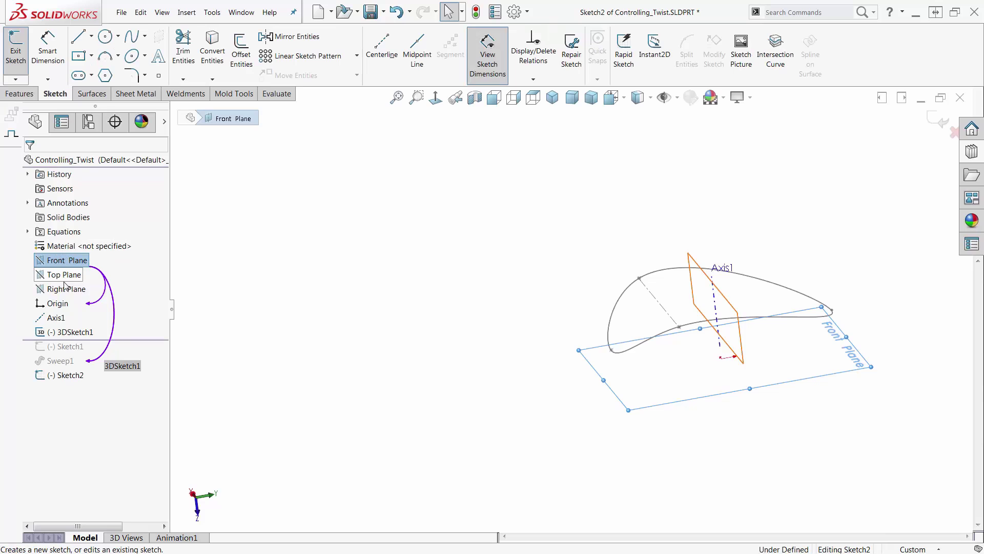
{"action": "left_click", "coordinate": [70, 333]}
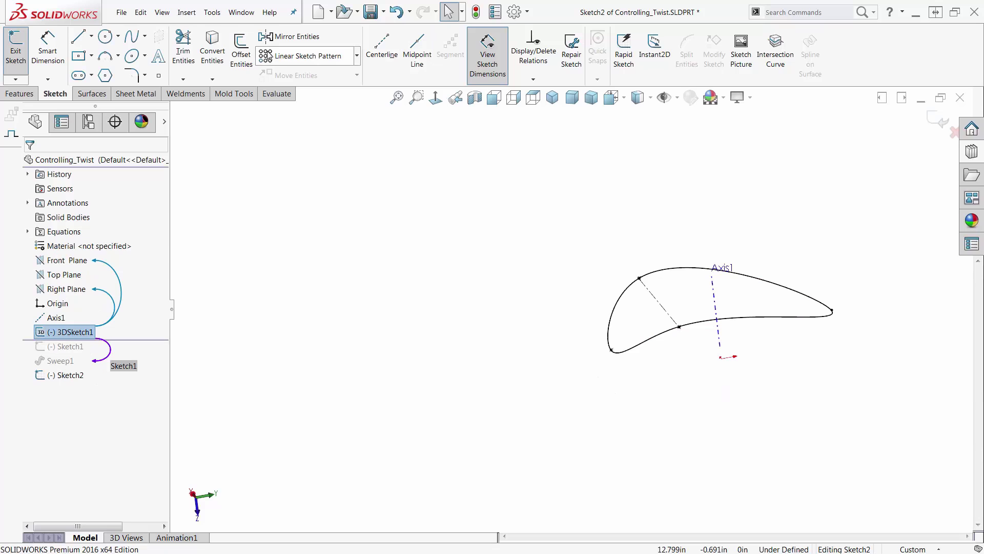
{"action": "left_click", "coordinate": [214, 44]}
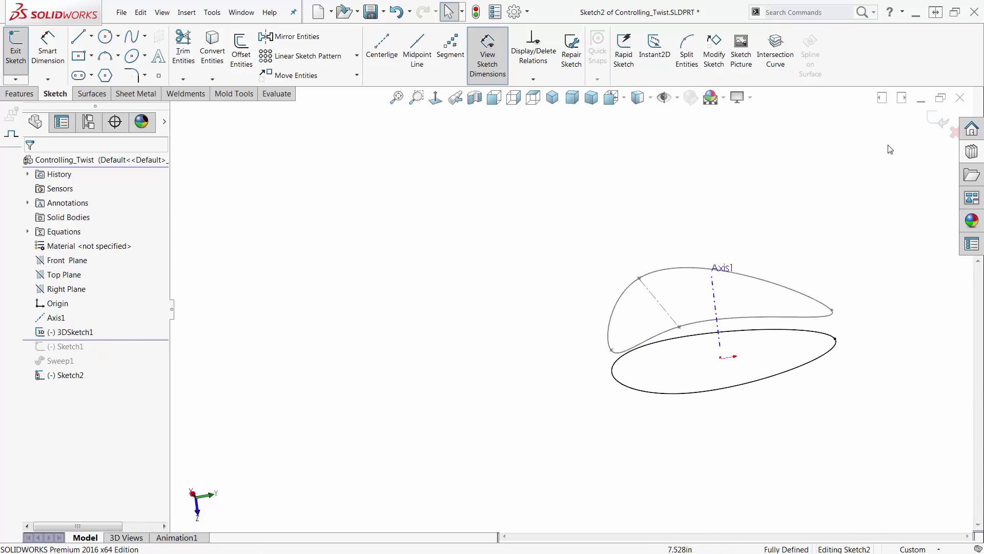
{"action": "left_click", "coordinate": [941, 121]}
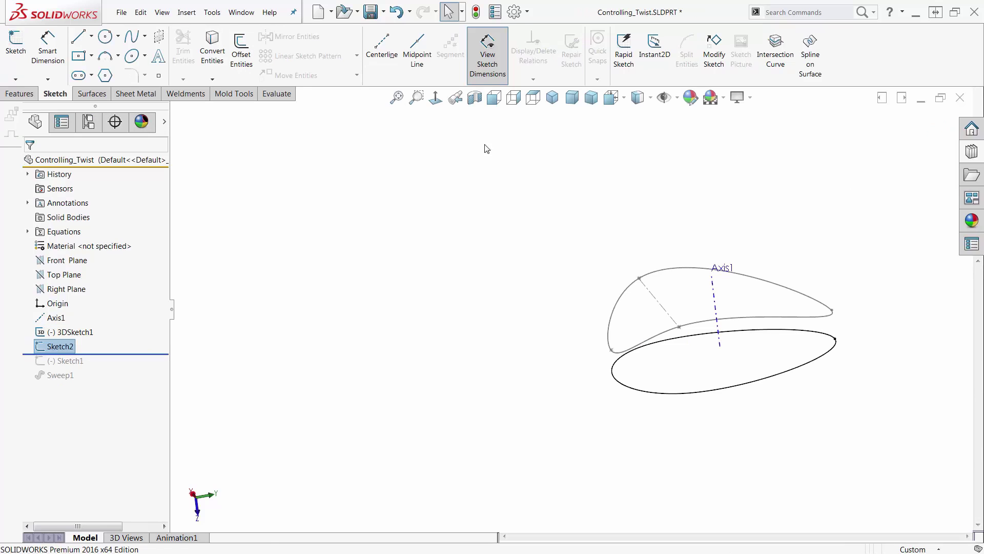
Step: Compare the projected curve with the 3D path from the front, and roll the model forward past Sketch1
{"action": "left_click", "coordinate": [496, 98]}
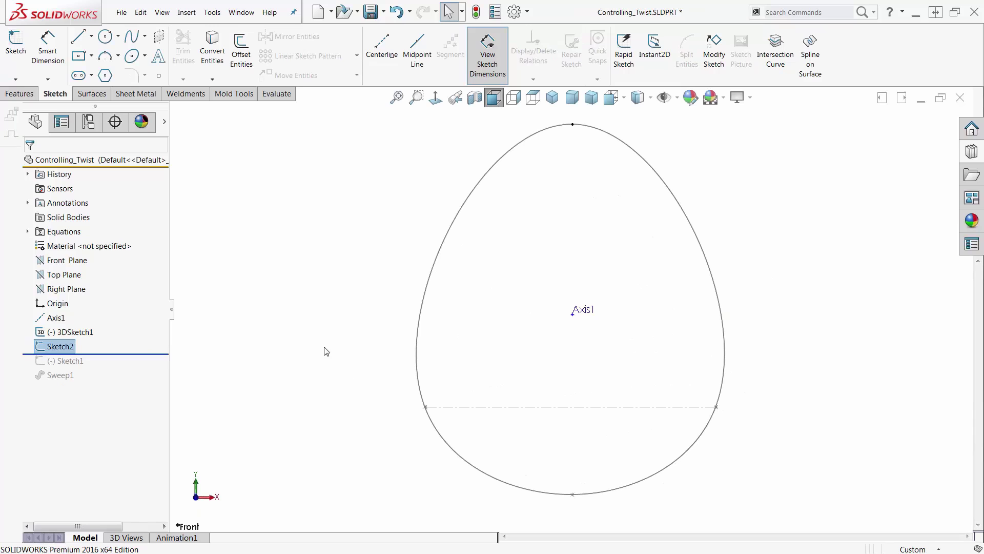
{"action": "mouse_move", "coordinate": [348, 375]}
{"action": "middle_mouse_down"}
{"action": "mouse_move", "coordinate": [389, 206]}
{"action": "mouse_move", "coordinate": [371, 141]}
{"action": "mouse_move", "coordinate": [302, 23]}
{"action": "mouse_move", "coordinate": [238, 7]}
{"action": "mouse_move", "coordinate": [245, 2]}
{"action": "mouse_move", "coordinate": [226, 31]}
{"action": "mouse_move", "coordinate": [214, 16]}
{"action": "mouse_move", "coordinate": [215, 285]}
{"action": "mouse_move", "coordinate": [461, 448]}
{"action": "mouse_move", "coordinate": [620, 222]}
{"action": "mouse_move", "coordinate": [468, 124]}
{"action": "mouse_move", "coordinate": [256, 256]}
{"action": "middle_mouse_up"}
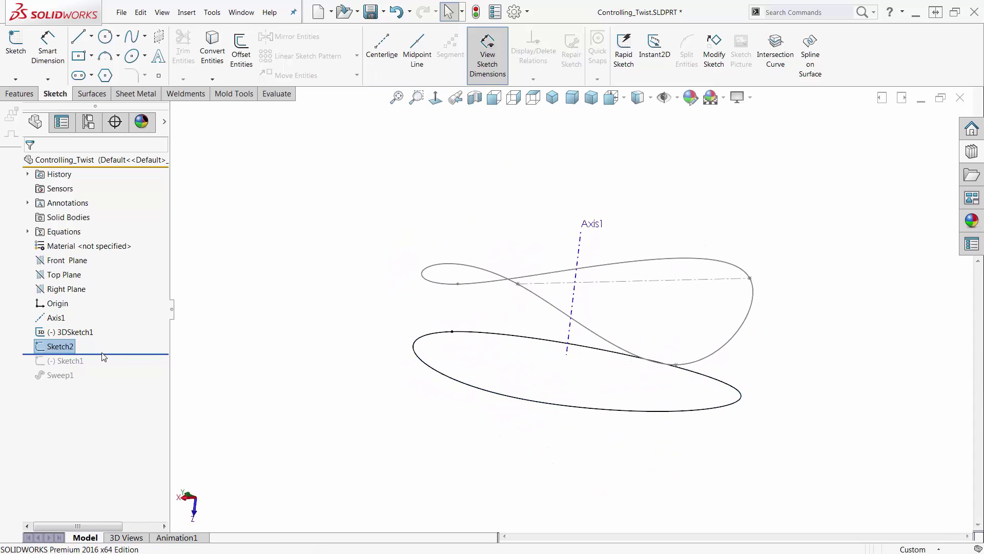
{"action": "left_click_drag", "start_coordinate": [107, 353], "coordinate": [103, 363]}
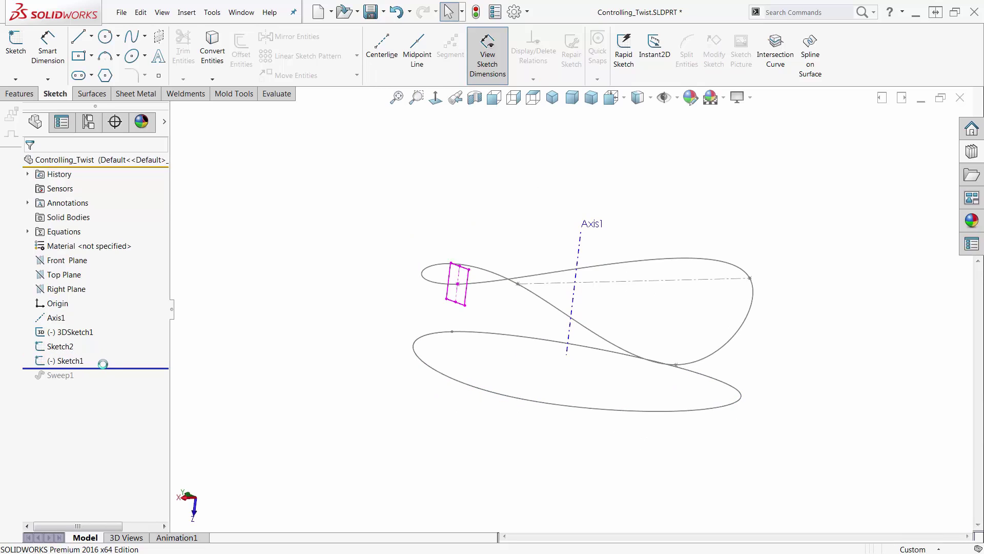
Step: In Sketch1, draw a centerline about 0.41 in long from the midpoint of the rectangle's lower edge toward the projected curve
{"action": "left_click", "coordinate": [465, 305]}
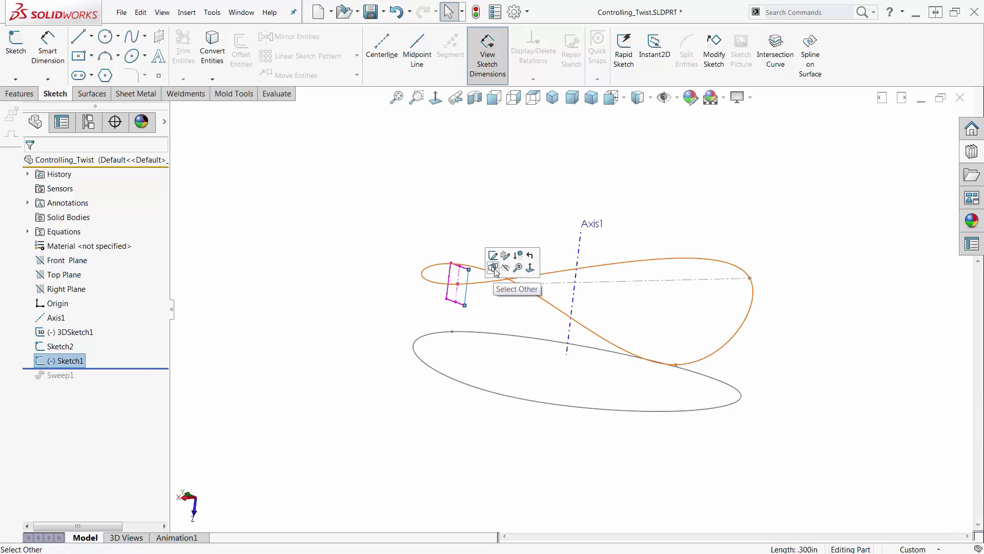
{"action": "left_click", "coordinate": [493, 256]}
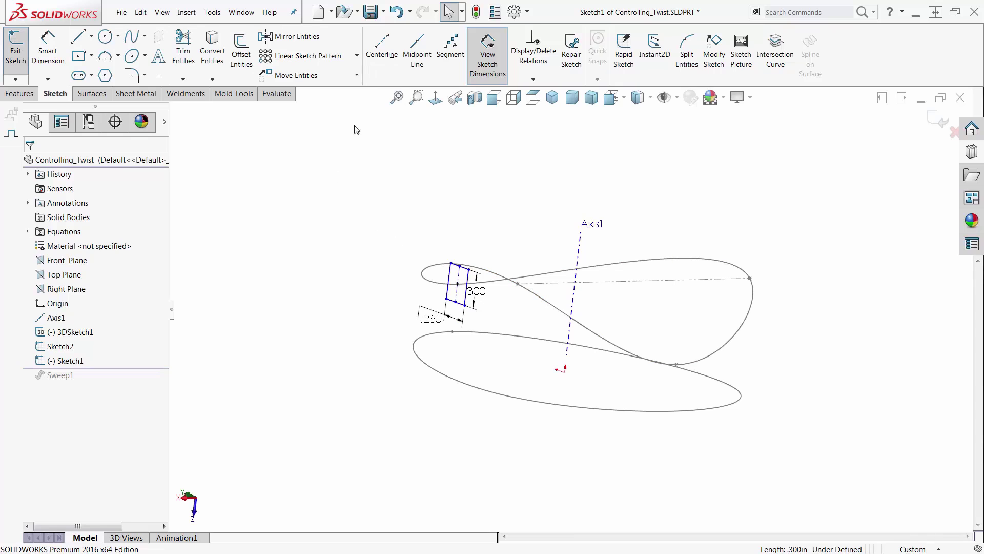
{"action": "left_click", "coordinate": [382, 45]}
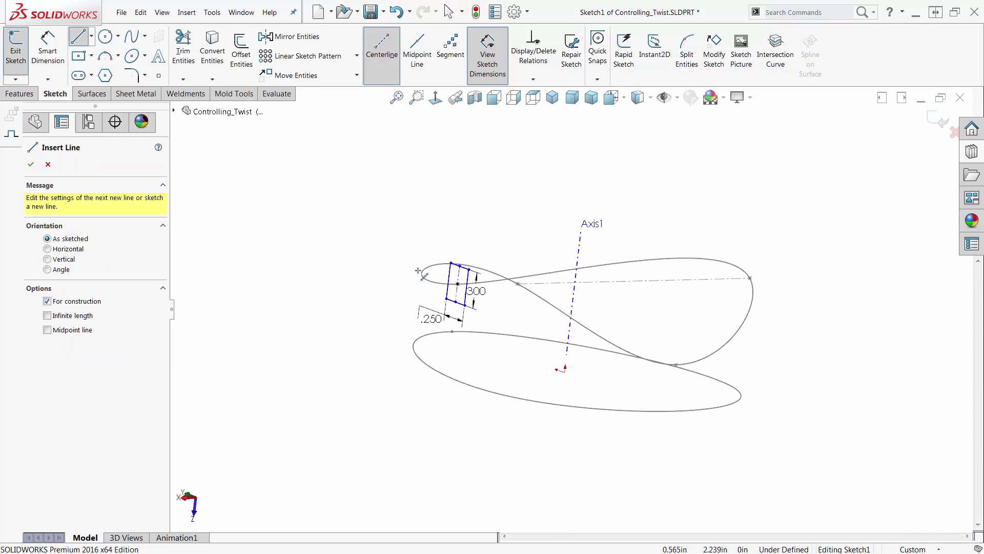
{"action": "left_click", "coordinate": [455, 302]}
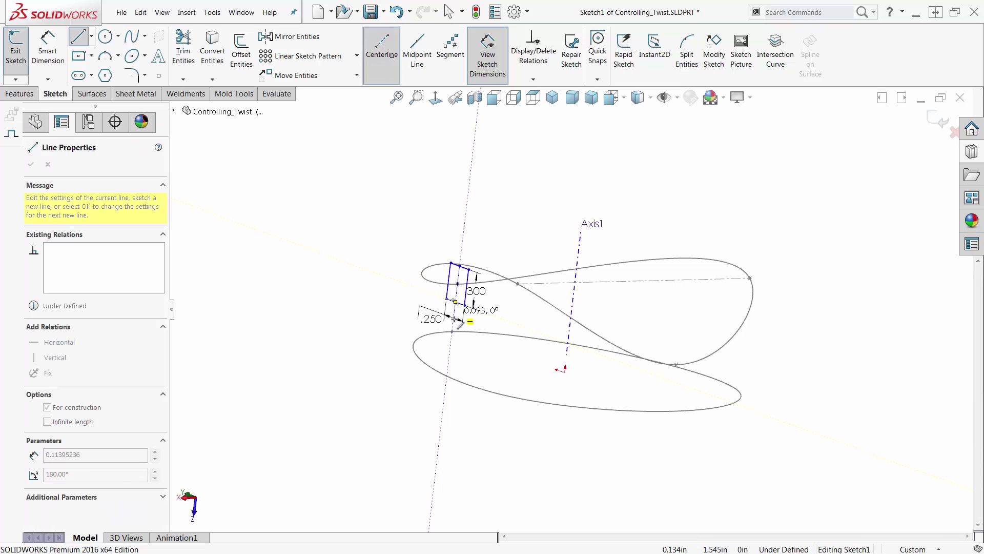
{"action": "left_click", "coordinate": [451, 350]}
{"action": "key", "text": "Escape"}
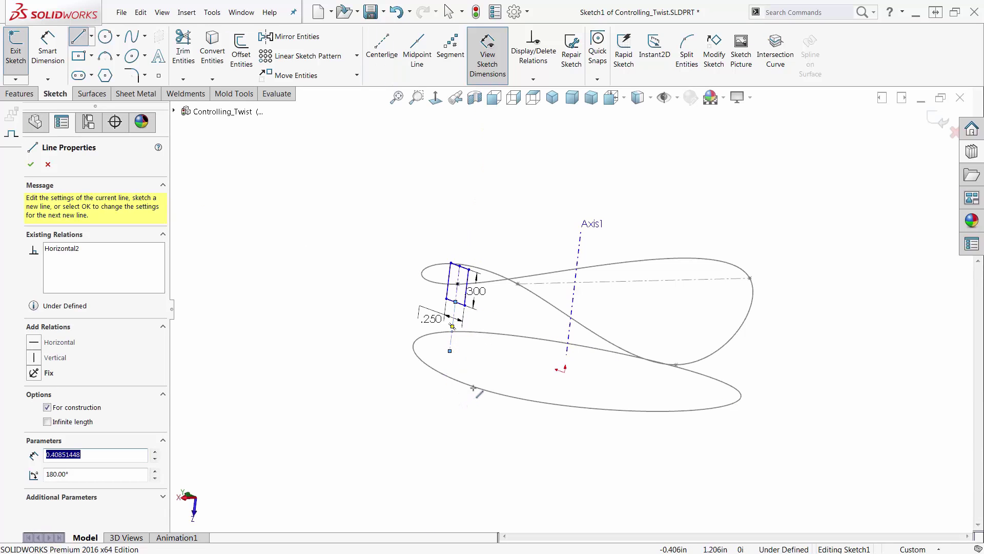
{"action": "key", "text": "Escape"}
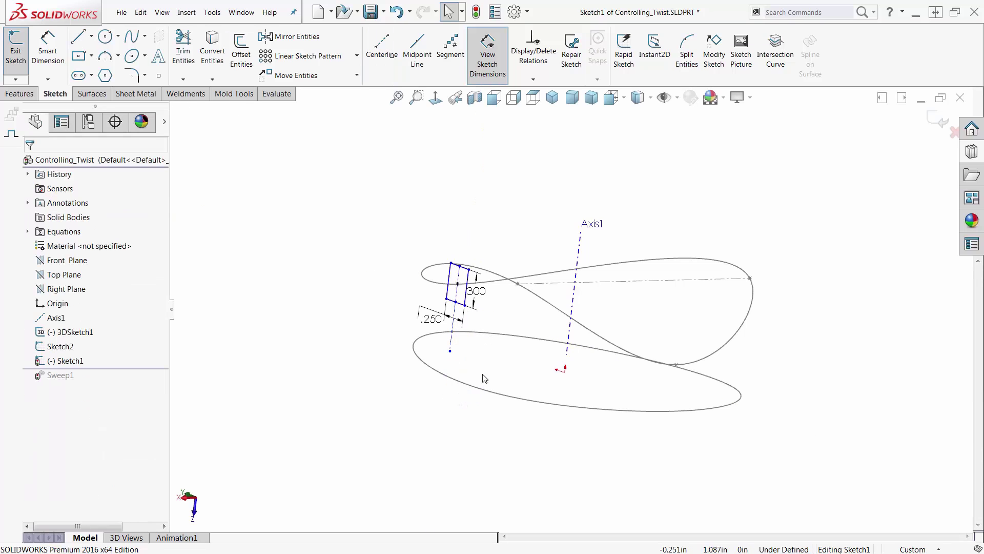
Step: Add a Pierce relation between the centerline's free endpoint and the projected curve in Sketch2, and exit Sketch1
{"action": "left_click", "coordinate": [449, 350]}
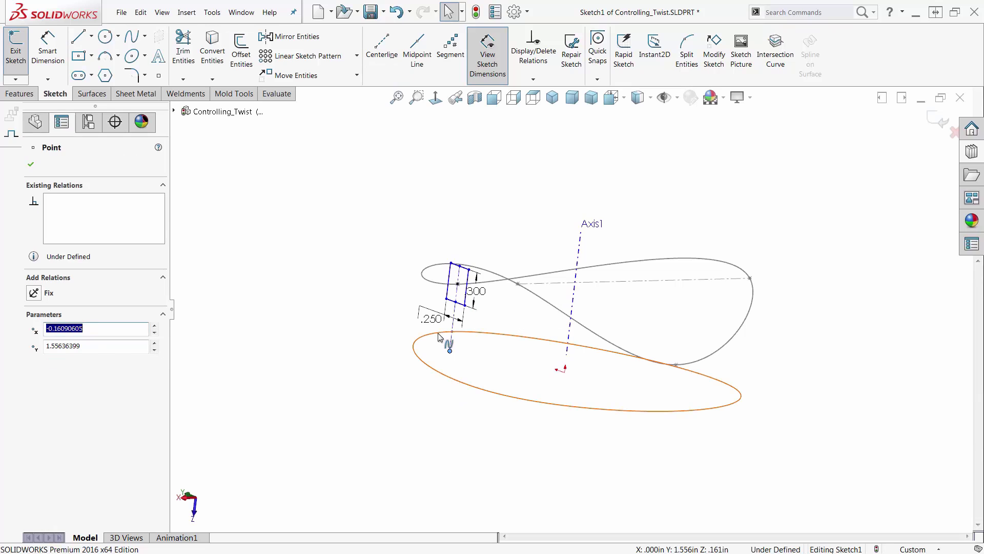
{"action": "left_click", "coordinate": [439, 334], "text": "ctrl"}
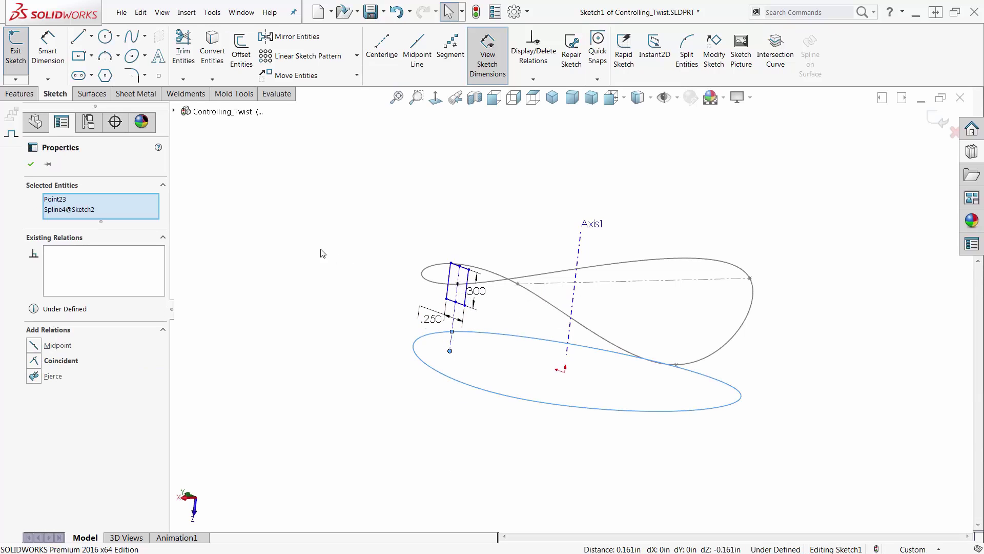
{"action": "left_click", "coordinate": [38, 377]}
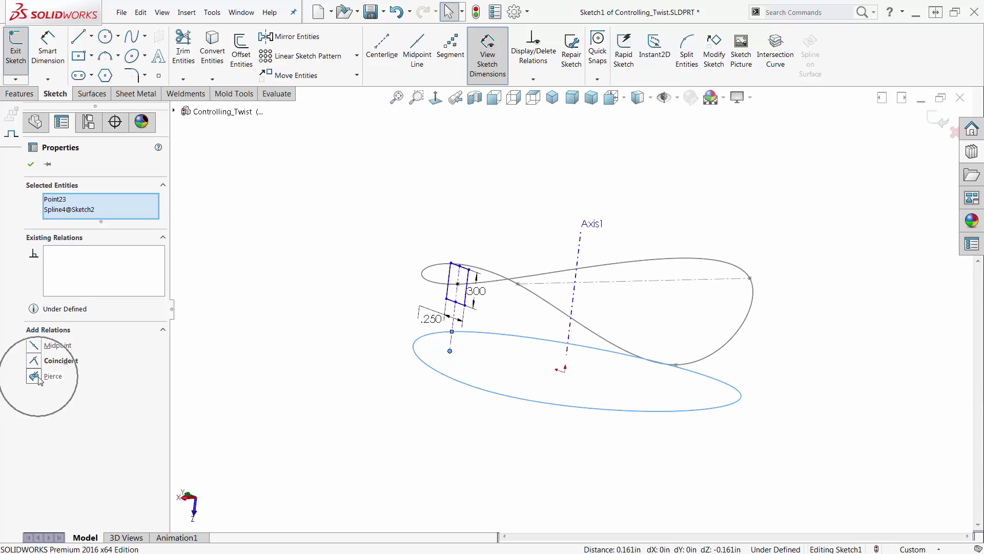
{"action": "left_click", "coordinate": [244, 413]}
{"action": "mouse_move", "coordinate": [335, 418]}
{"action": "middle_mouse_down"}
{"action": "mouse_move", "coordinate": [325, 353]}
{"action": "mouse_move", "coordinate": [369, 352]}
{"action": "mouse_move", "coordinate": [447, 378]}
{"action": "mouse_move", "coordinate": [451, 395]}
{"action": "mouse_move", "coordinate": [433, 422]}
{"action": "mouse_move", "coordinate": [430, 408]}
{"action": "mouse_move", "coordinate": [410, 417]}
{"action": "middle_mouse_up"}
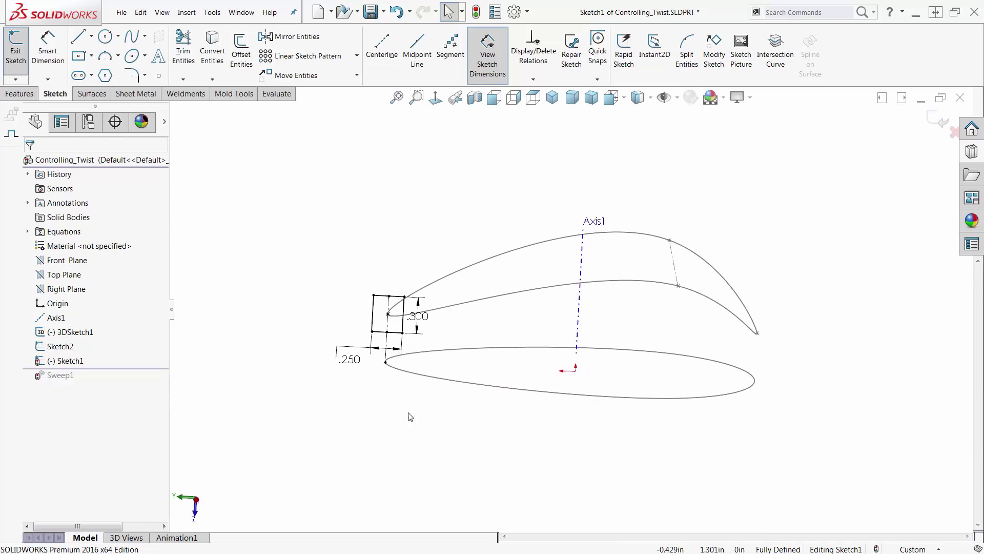
{"action": "left_click", "coordinate": [954, 130]}
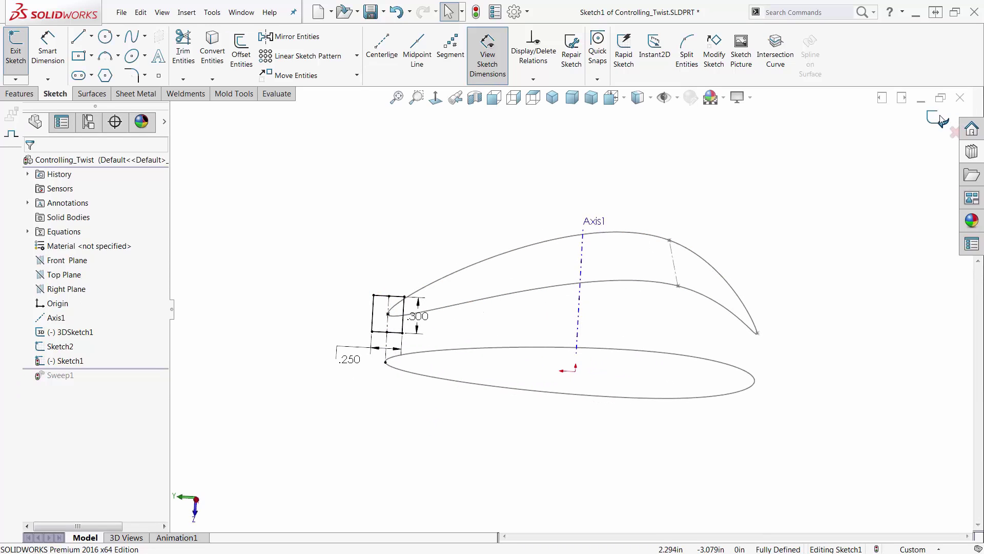
Step: Roll the model forward past Sweep1
{"action": "left_click", "coordinate": [89, 368]}
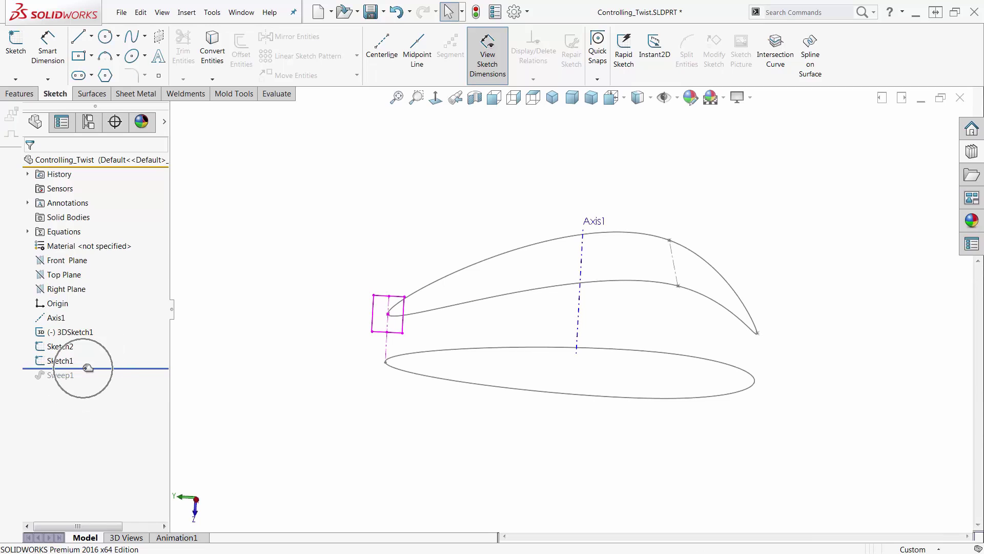
{"action": "left_click_drag", "start_coordinate": [90, 367], "coordinate": [93, 379]}
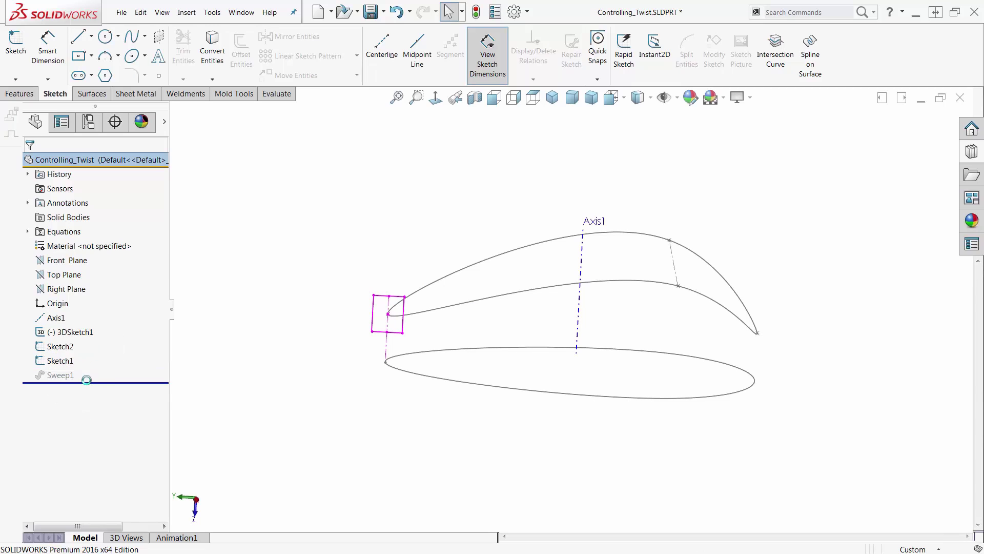
{"action": "mouse_move", "coordinate": [299, 336]}
{"action": "middle_mouse_down"}
{"action": "mouse_move", "coordinate": [426, 220]}
{"action": "mouse_move", "coordinate": [441, 466]}
{"action": "mouse_move", "coordinate": [470, 296]}
{"action": "mouse_move", "coordinate": [272, 314]}
{"action": "middle_mouse_up"}
Step: Edit Sweep1 and replace its path 3DSketch1 with the projected curve Sketch2
{"action": "left_click", "coordinate": [51, 345]}
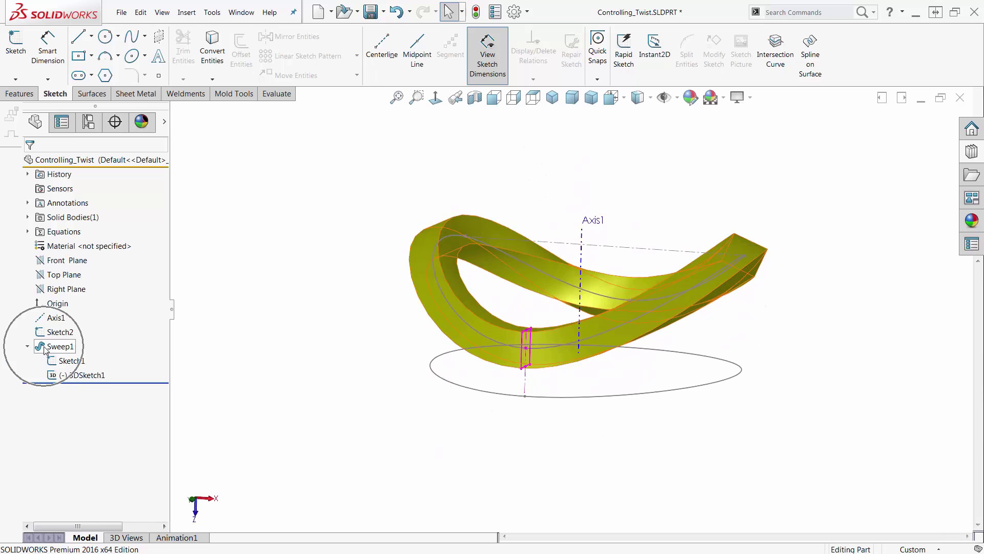
{"action": "left_click", "coordinate": [51, 345], "text": "ctrl"}
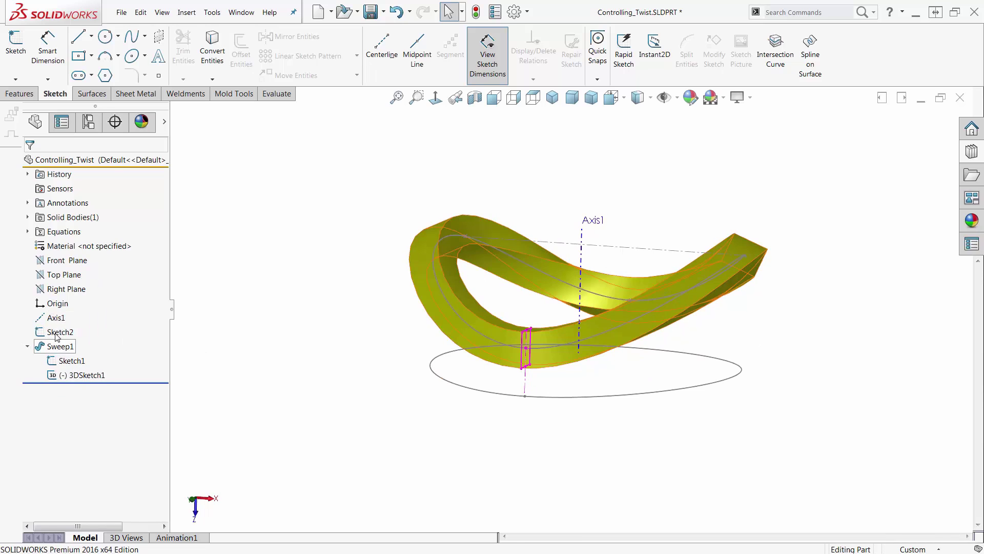
{"action": "left_click", "coordinate": [46, 346]}
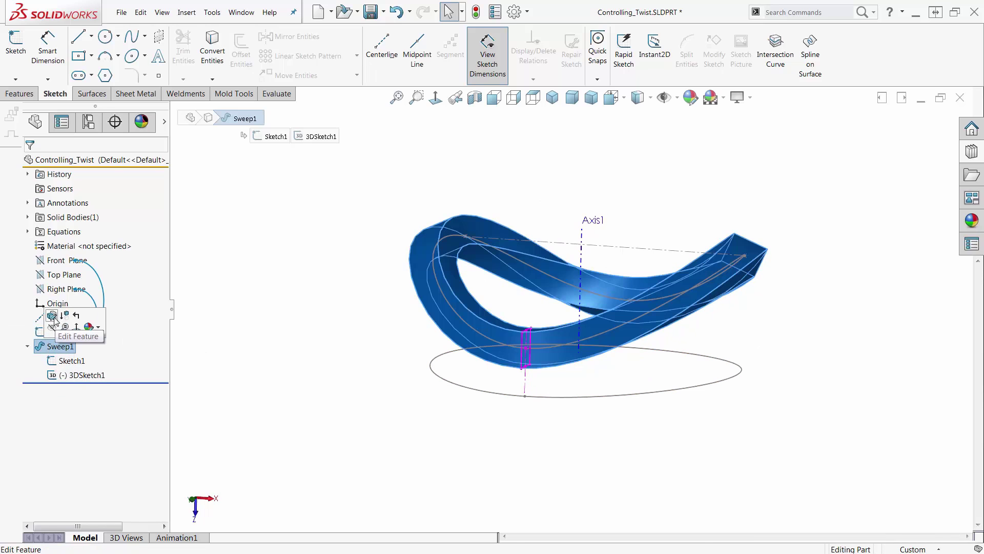
{"action": "left_click", "coordinate": [52, 316]}
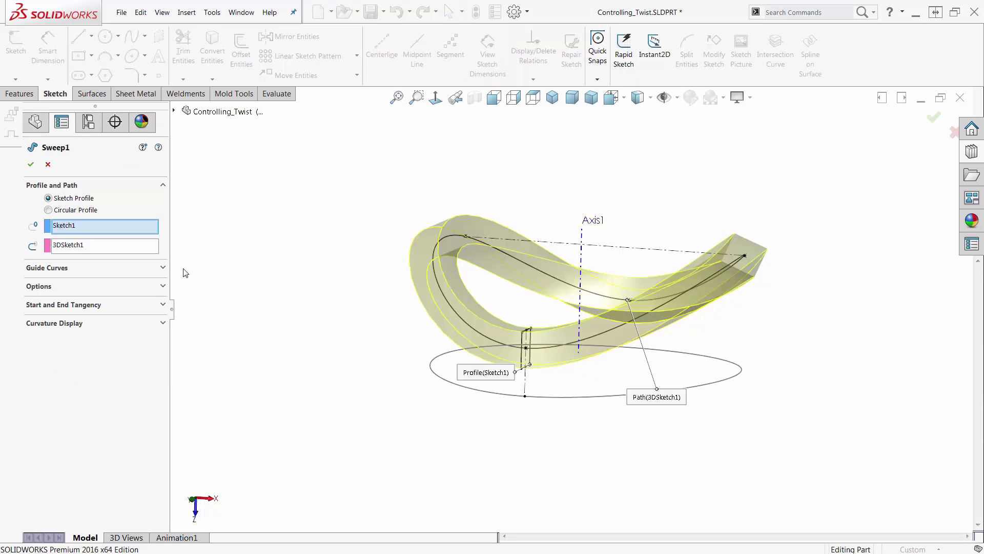
{"action": "left_click", "coordinate": [87, 249]}
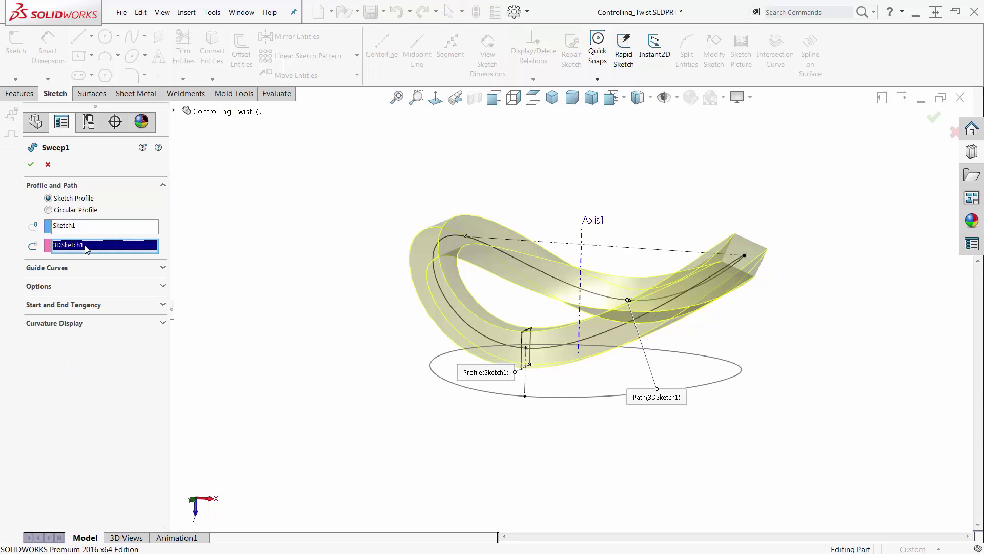
{"action": "right_click", "coordinate": [86, 248]}
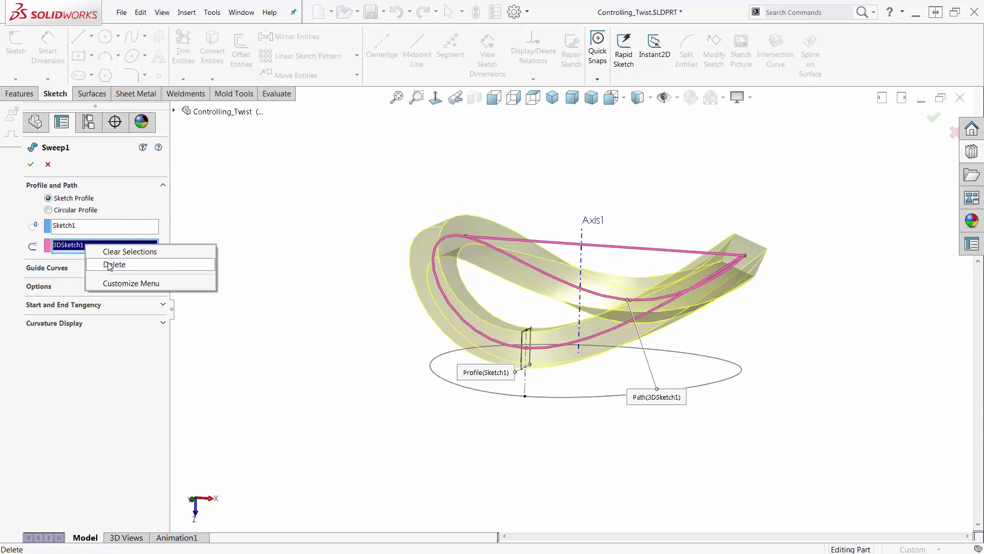
{"action": "left_click", "coordinate": [110, 265]}
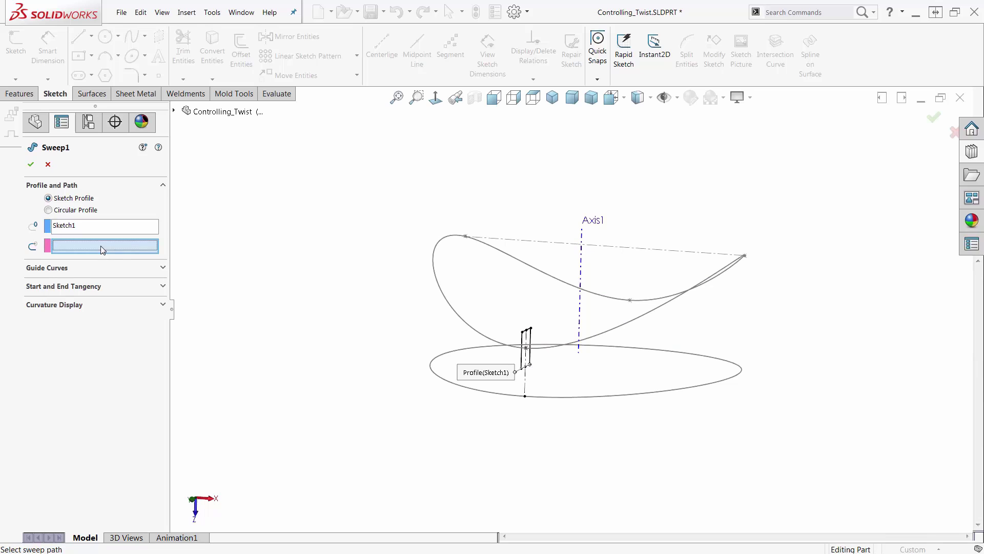
{"action": "left_click", "coordinate": [557, 398]}
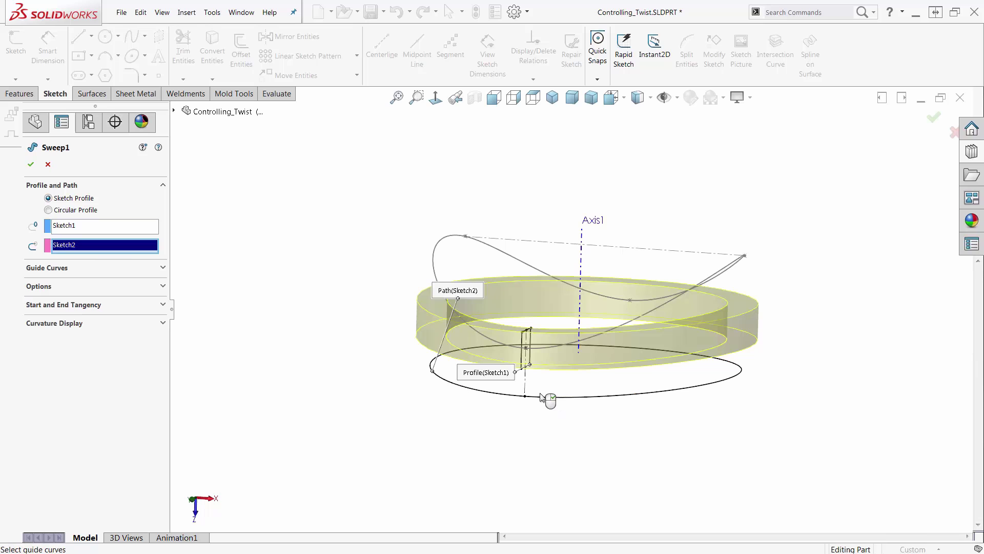
Step: Add 3DSketch1 as a guide curve of Sweep1 and accept the feature
{"action": "middle_click_drag", "start_coordinate": [351, 271], "coordinate": [276, 278]}
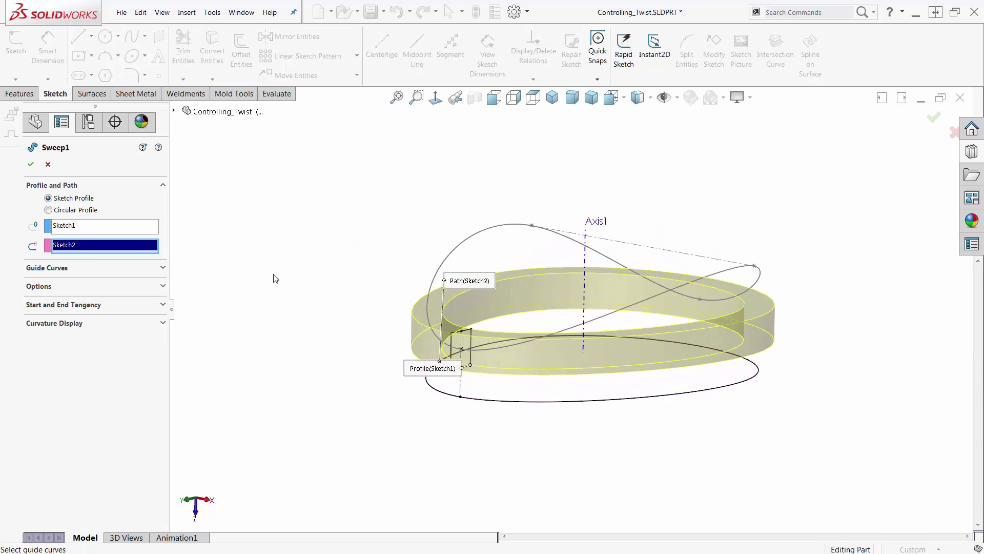
{"action": "left_click", "coordinate": [73, 276]}
{"action": "left_click", "coordinate": [493, 230]}
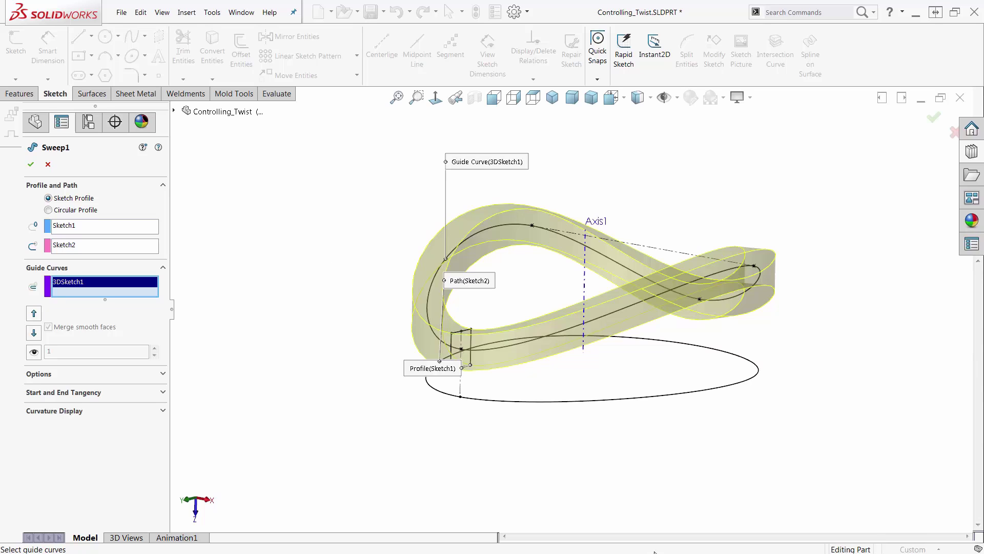
{"action": "scroll", "coordinate": [841, 326], "scroll_direction": "down", "scroll_amount": 3}
{"action": "middle_click_drag", "start_coordinate": [826, 312], "coordinate": [543, 432]}
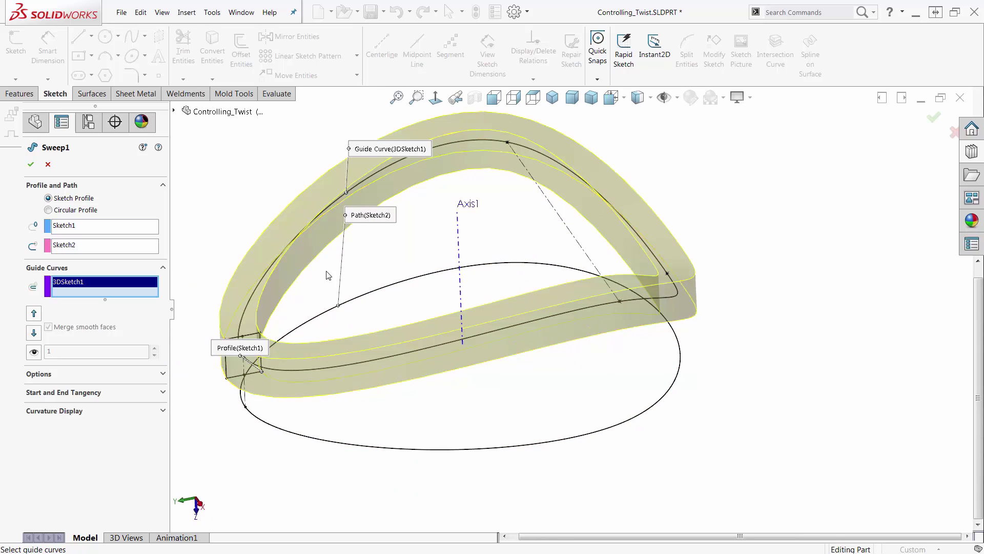
{"action": "middle_click_drag", "start_coordinate": [342, 245], "coordinate": [328, 180]}
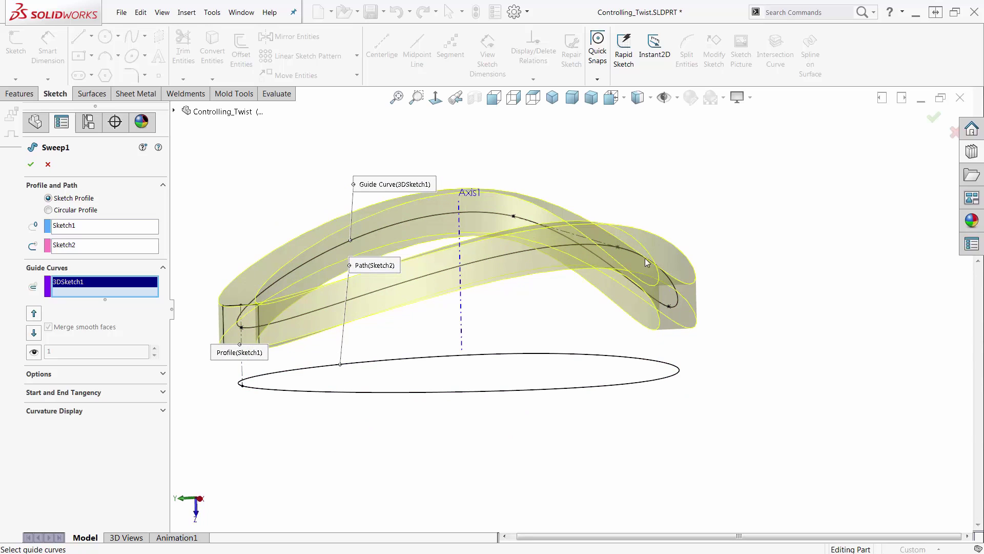
{"action": "left_click", "coordinate": [934, 118]}
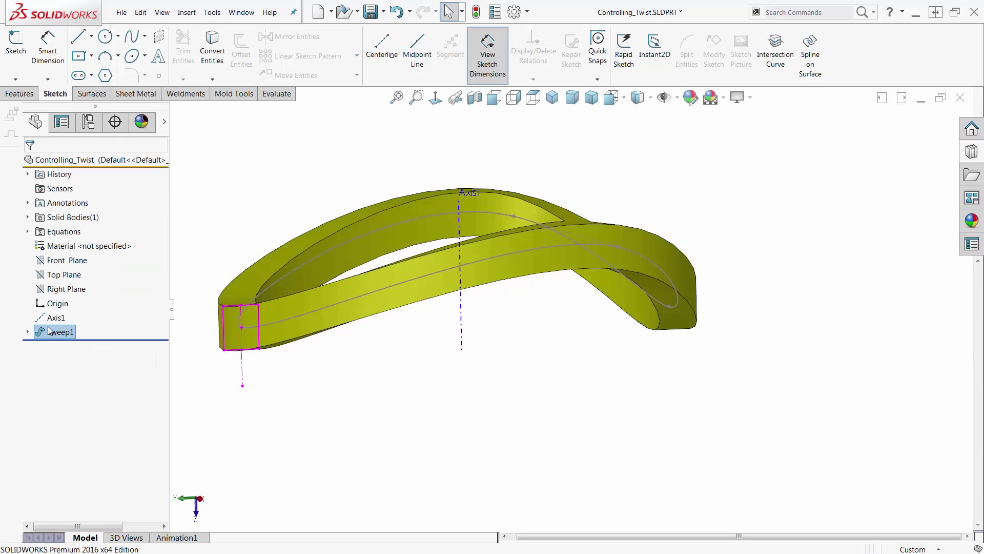
Step: Hide the 3D path sketch, the rectangular profile sketch and the axes so only the swept body shows
{"action": "left_click", "coordinate": [425, 219]}
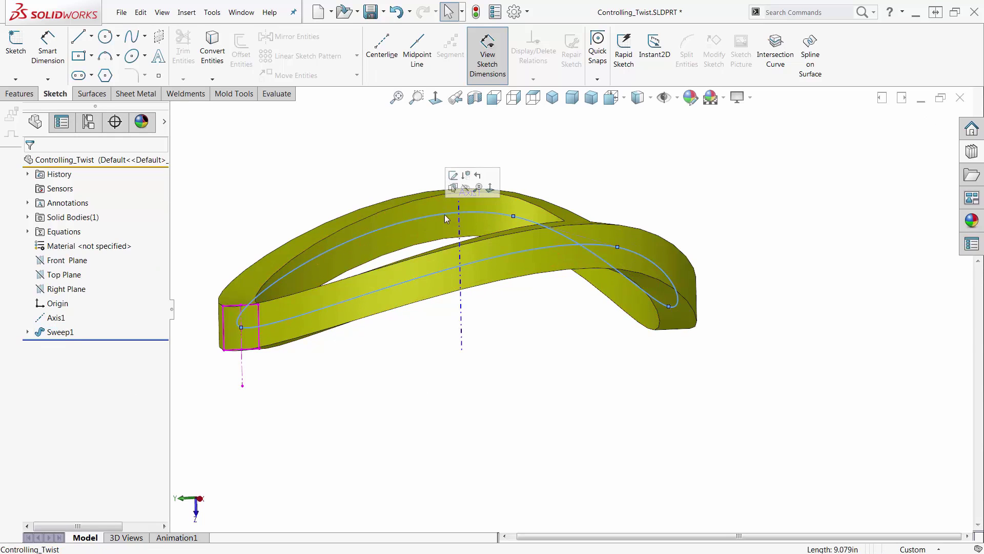
{"action": "left_click", "coordinate": [466, 189]}
{"action": "left_click", "coordinate": [260, 325]}
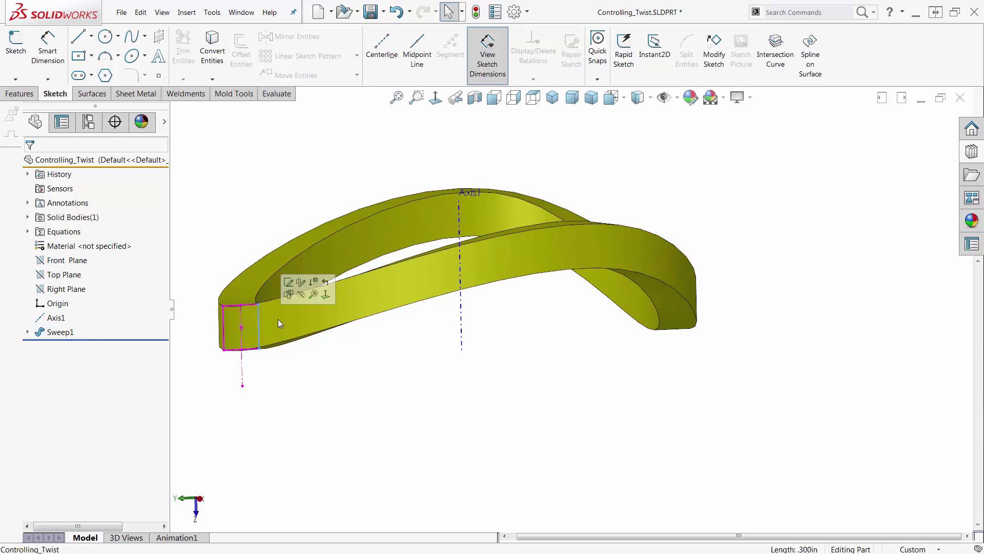
{"action": "left_click", "coordinate": [300, 295]}
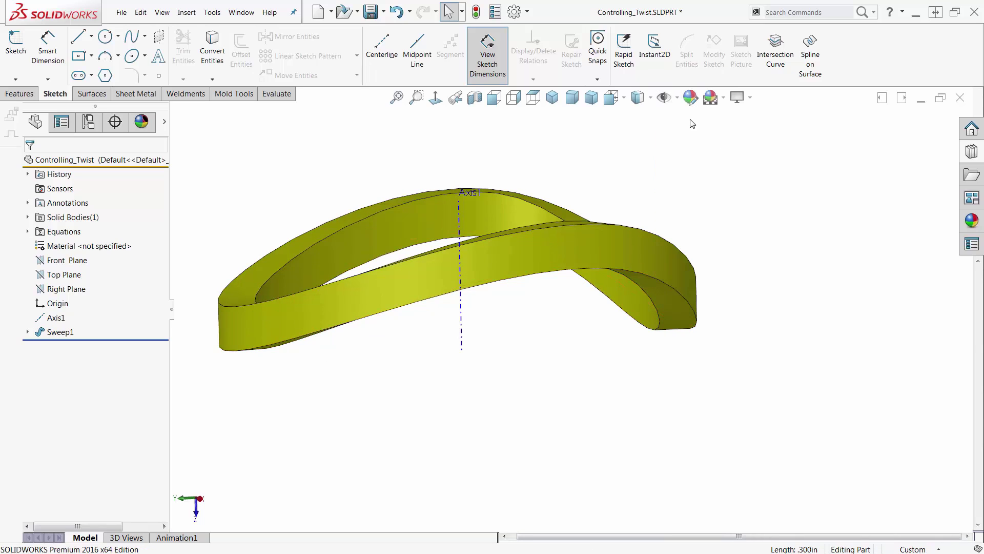
{"action": "left_click", "coordinate": [676, 98]}
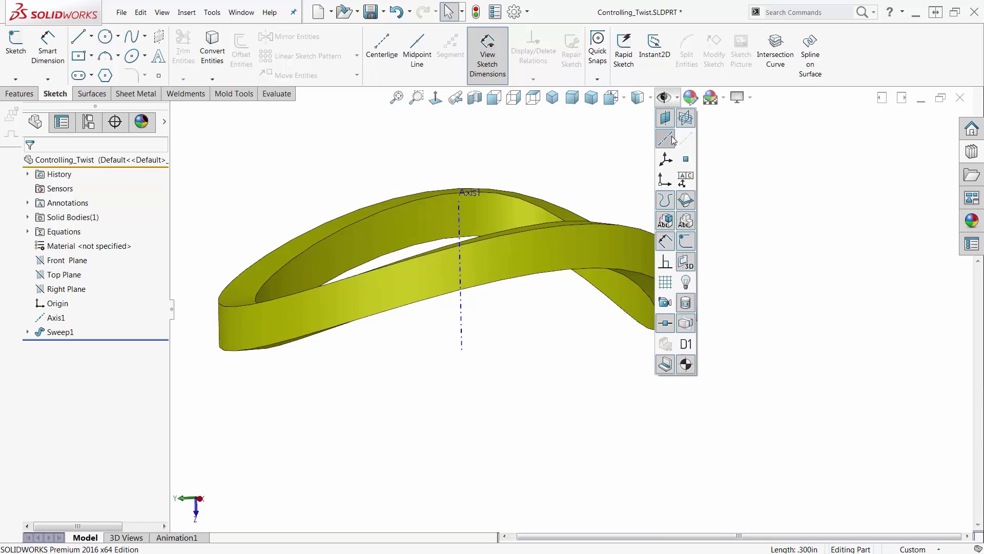
{"action": "left_click", "coordinate": [681, 141]}
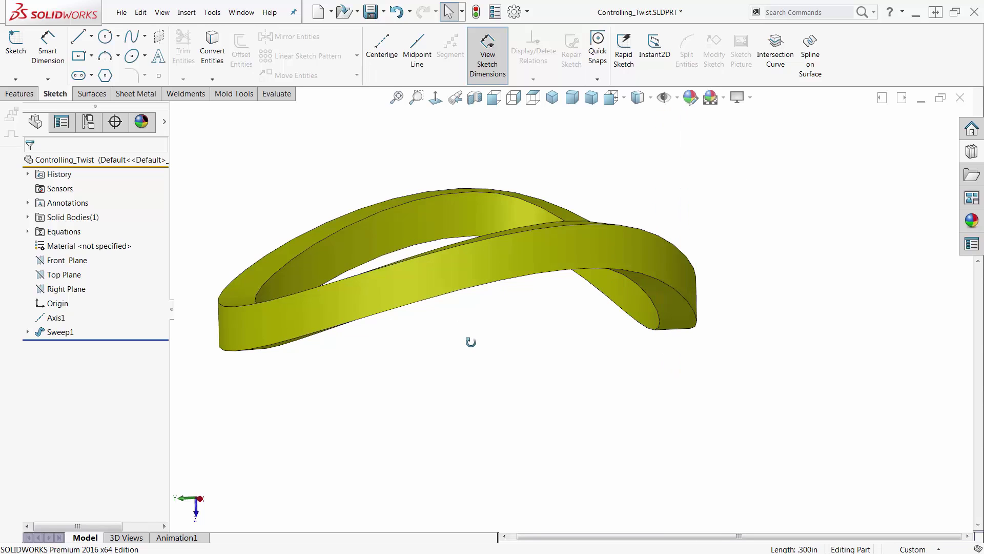
{"action": "middle_click_drag", "start_coordinate": [470, 342], "coordinate": [533, 434]}
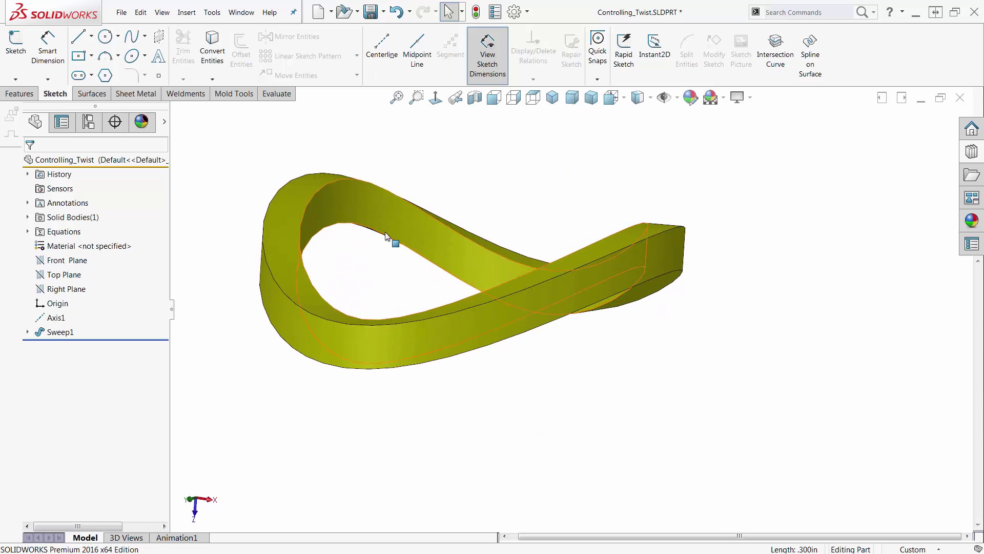
{"action": "middle_click_drag", "start_coordinate": [402, 277], "coordinate": [297, 306]}
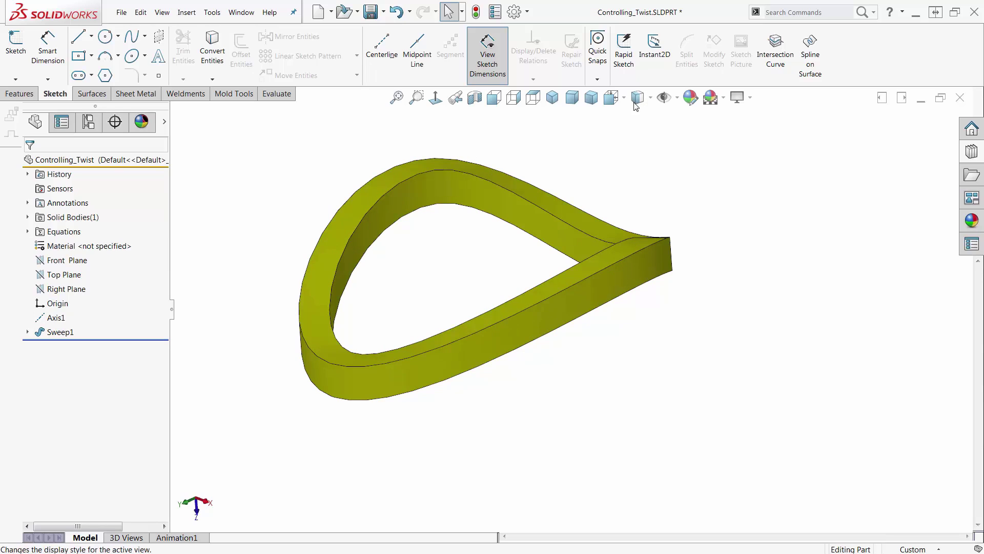
Step: Close the Controlling_Twist part without saving the changes and reopen its original version from the recent documents
{"action": "left_click", "coordinate": [958, 103]}
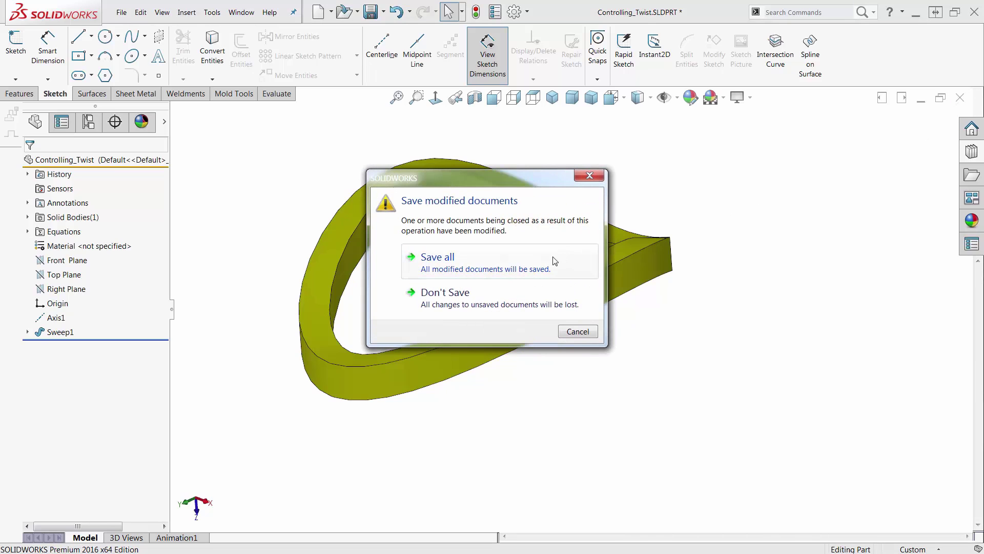
{"action": "left_click", "coordinate": [471, 299]}
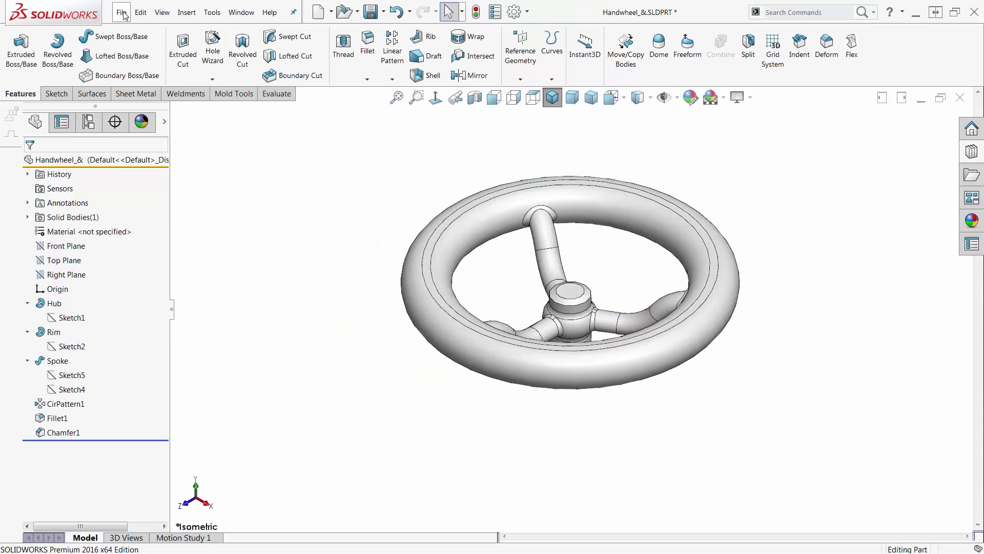
{"action": "left_click", "coordinate": [123, 14]}
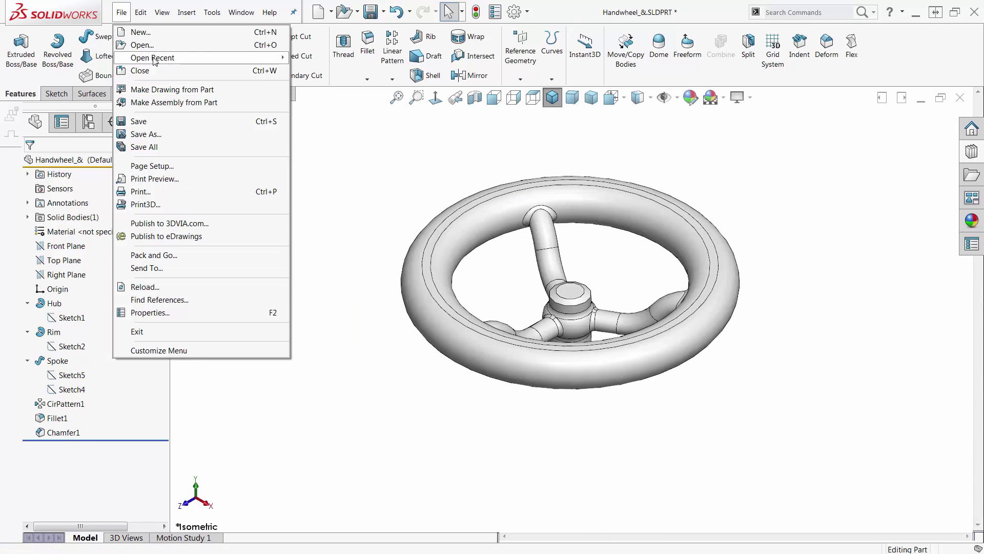
{"action": "mouse_move", "coordinate": [156, 59]}
{"action": "left_click", "coordinate": [335, 70]}
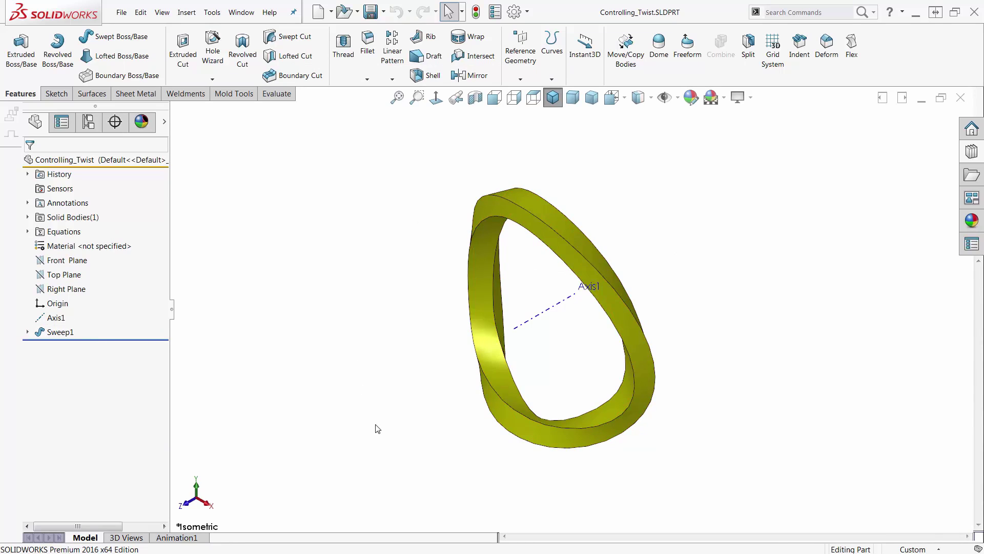
Step: Hide the axes in the reopened part and switch the feature tree to the flat tree view
{"action": "middle_click_drag", "start_coordinate": [378, 429], "coordinate": [505, 100]}
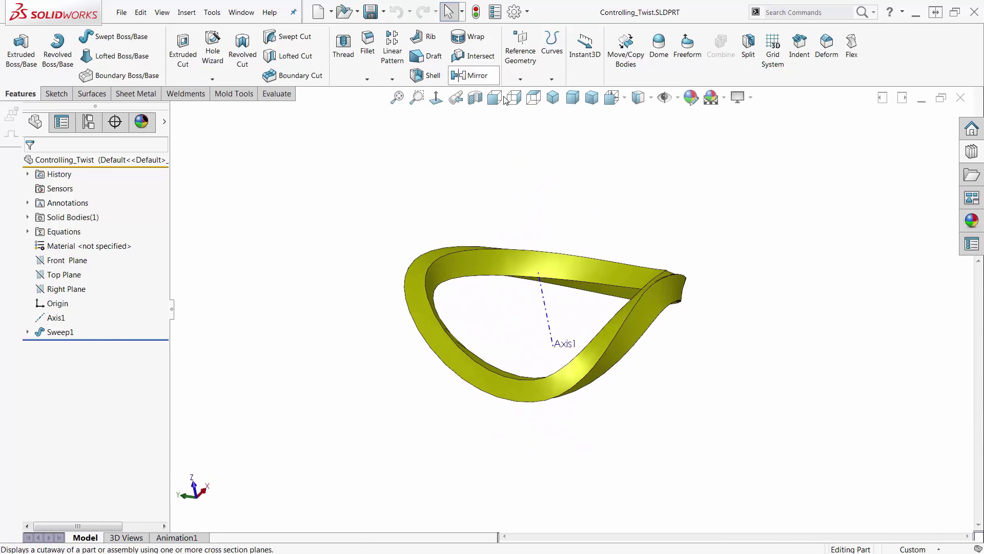
{"action": "left_click", "coordinate": [666, 97]}
{"action": "left_click", "coordinate": [666, 138]}
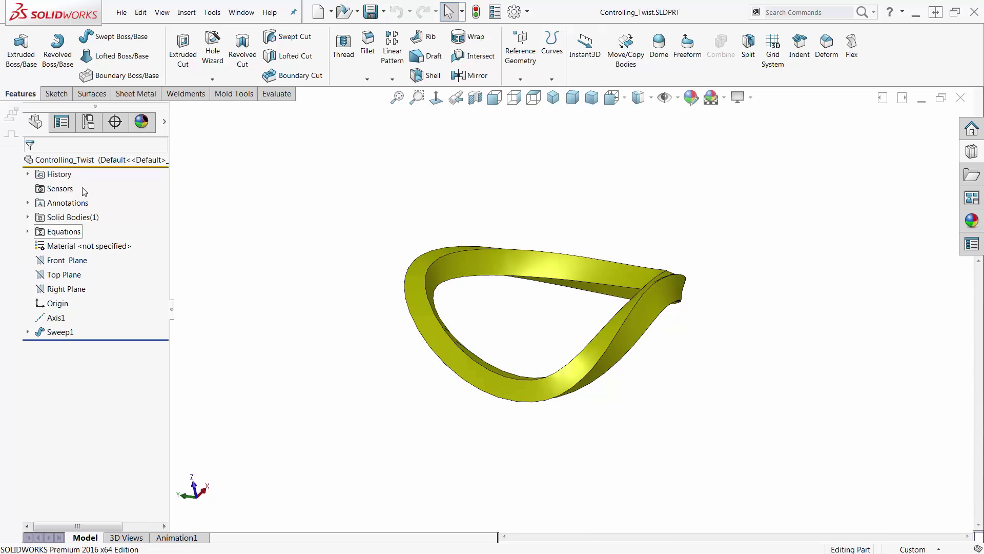
{"action": "right_click", "coordinate": [57, 162]}
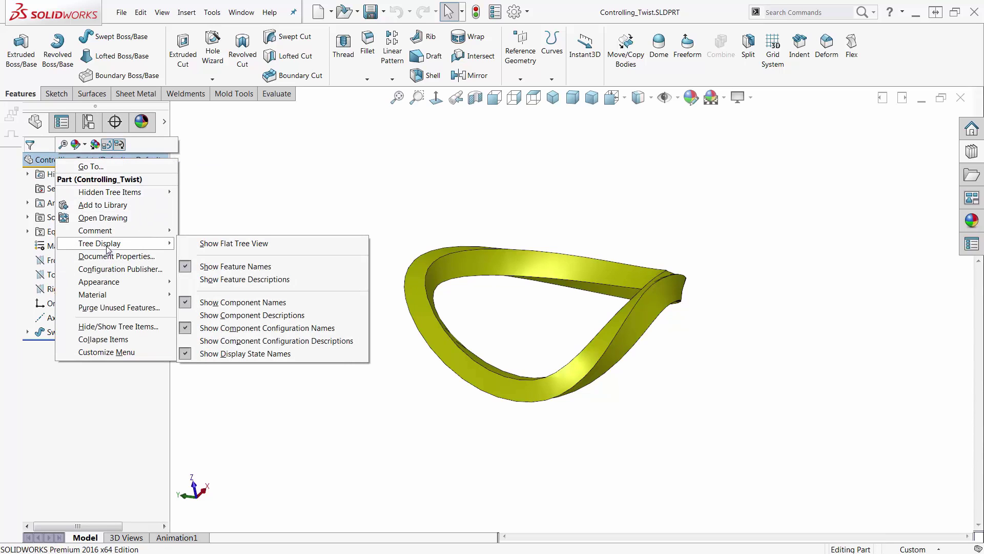
{"action": "left_click", "coordinate": [223, 244]}
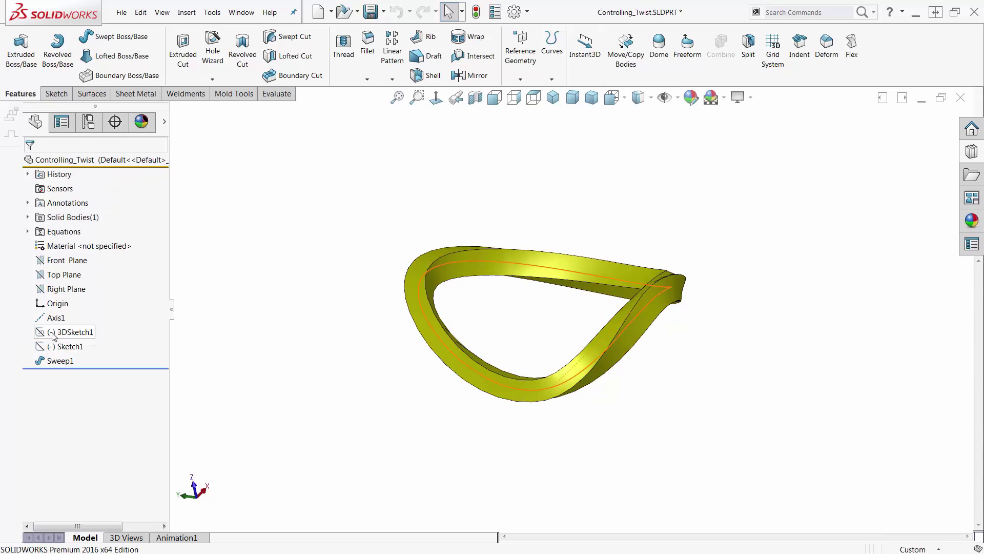
Step: Roll the part back to just after 3DSketch1 and forward past Sketch1 and Sweep1, examining each sketch in creation order
{"action": "mouse_move", "coordinate": [51, 334]}
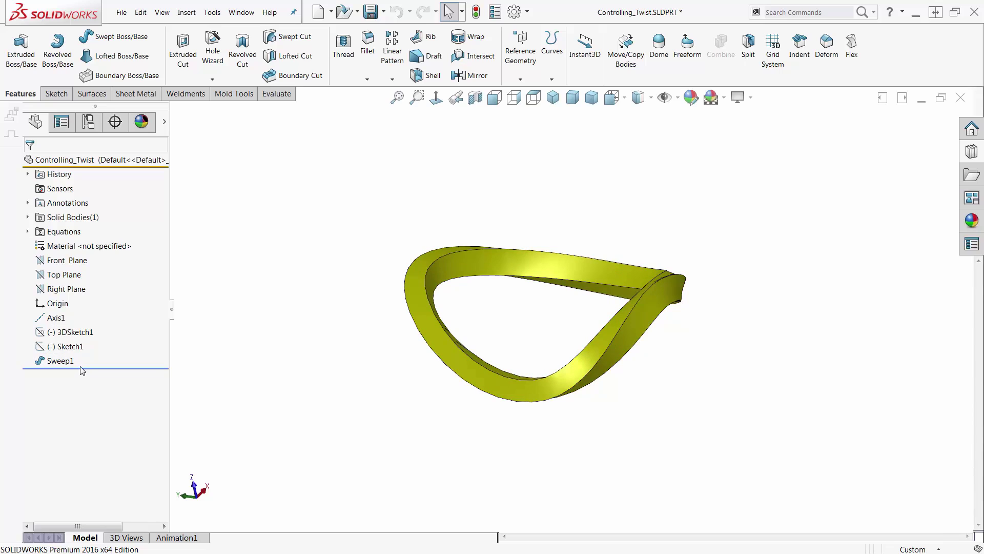
{"action": "left_click_drag", "start_coordinate": [82, 369], "coordinate": [89, 344]}
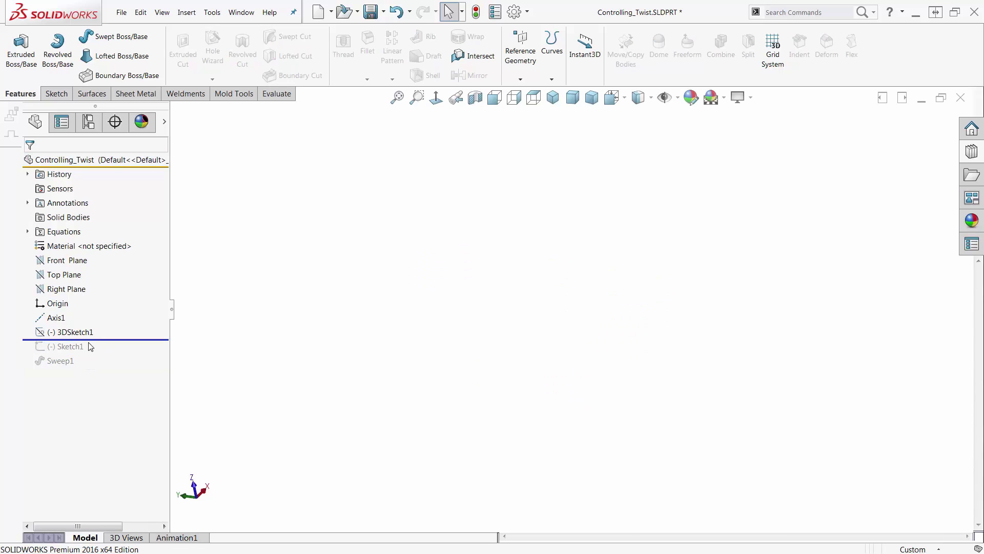
{"action": "left_click", "coordinate": [82, 333]}
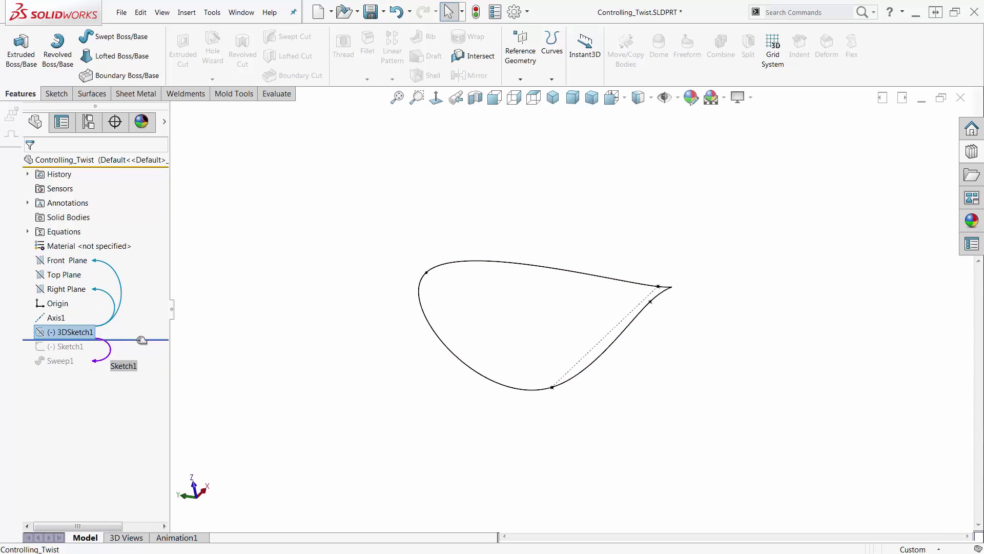
{"action": "left_click_drag", "start_coordinate": [141, 339], "coordinate": [75, 347]}
{"action": "left_click", "coordinate": [74, 346]}
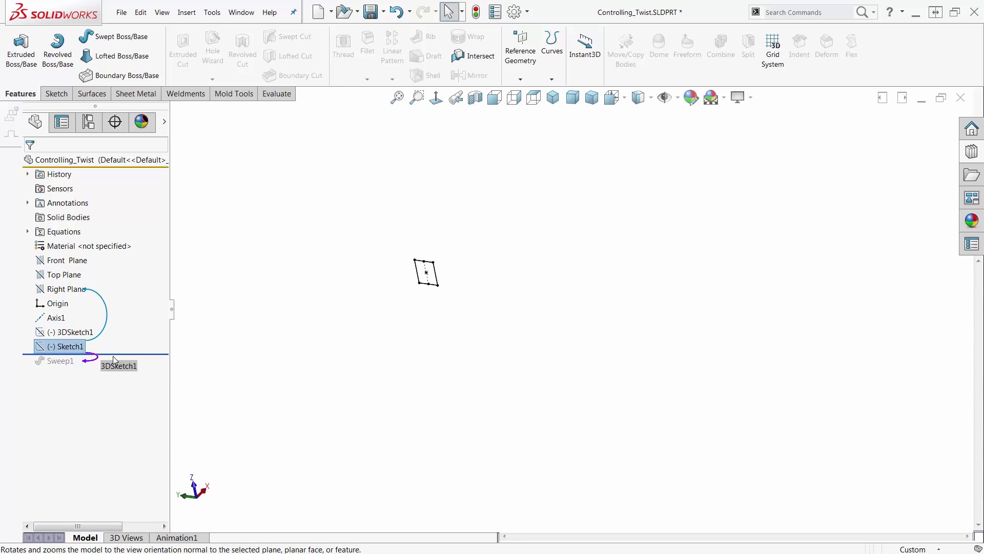
{"action": "mouse_move", "coordinate": [114, 353]}
{"action": "left_mouse_down"}
{"action": "mouse_move", "coordinate": [113, 339]}
{"action": "mouse_move", "coordinate": [130, 356]}
{"action": "mouse_move", "coordinate": [75, 365]}
{"action": "left_mouse_up"}
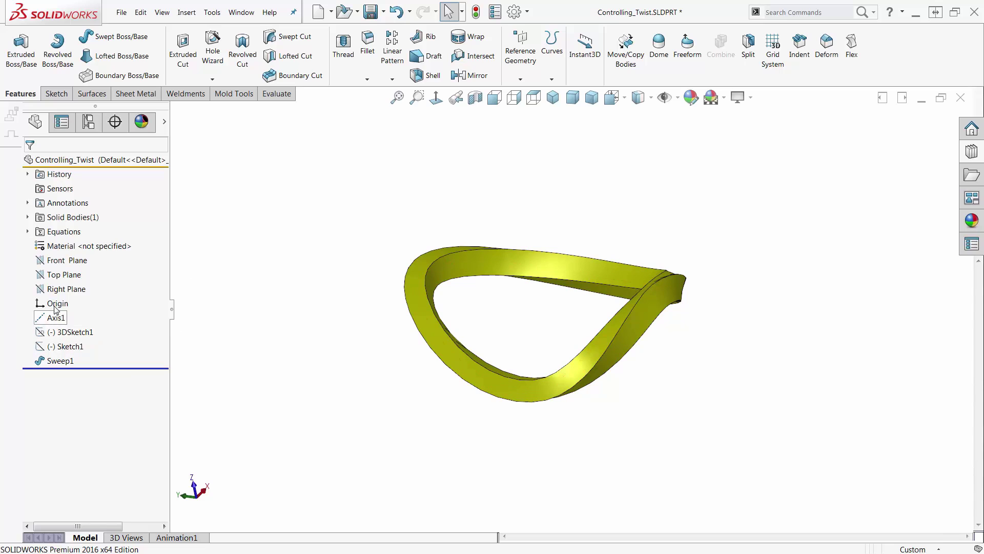
Step: Turn off the flat tree view, check the sketches nested under Sweep1 and collapse the feature again
{"action": "right_click", "coordinate": [60, 162]}
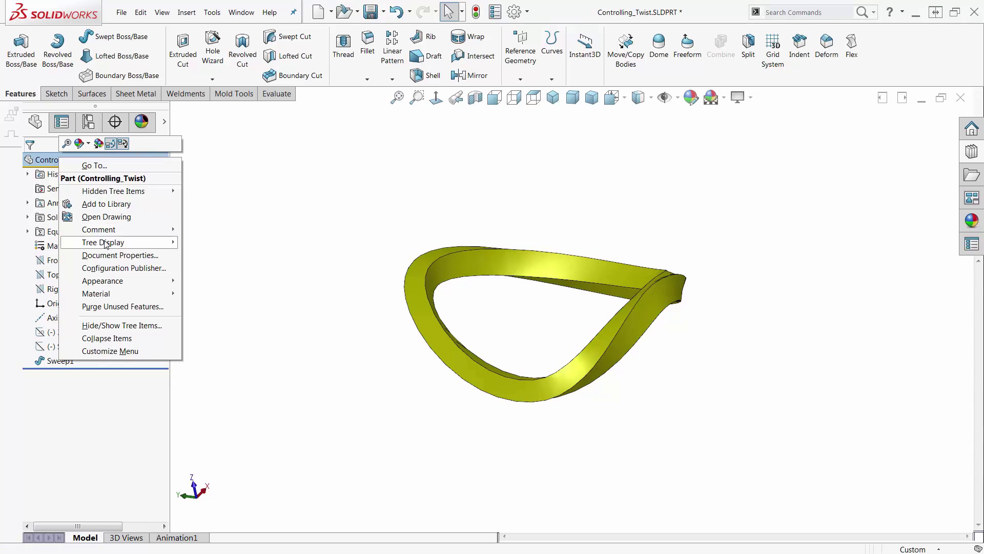
{"action": "mouse_move", "coordinate": [106, 243]}
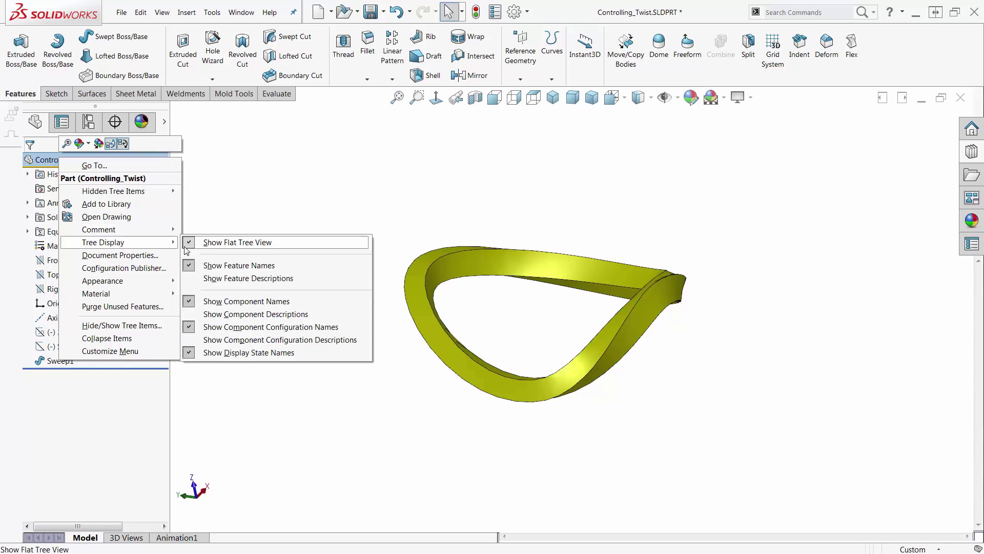
{"action": "left_click", "coordinate": [210, 243]}
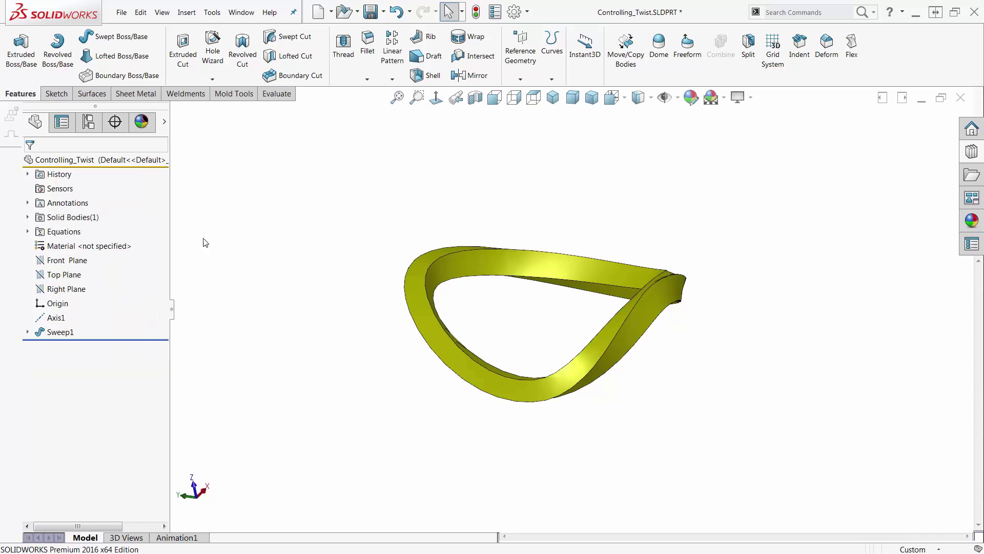
{"action": "left_click", "coordinate": [28, 333]}
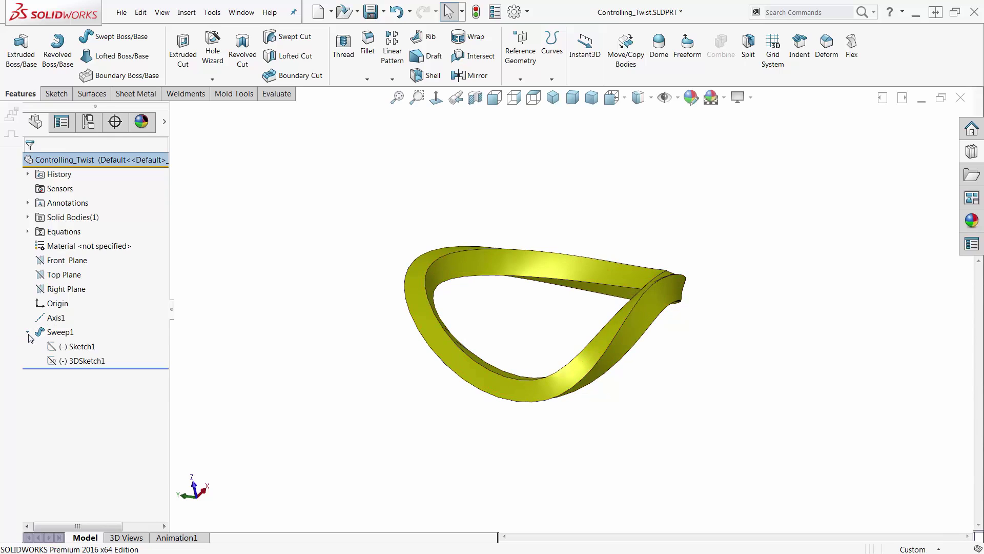
{"action": "left_click", "coordinate": [29, 332]}
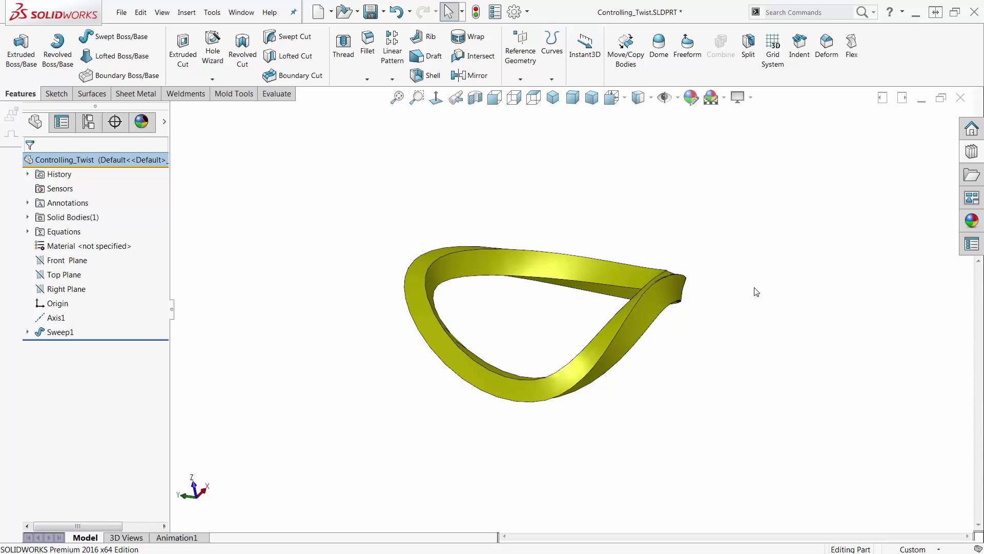
{"action": "middle_click_drag", "start_coordinate": [713, 233], "coordinate": [800, 259]}
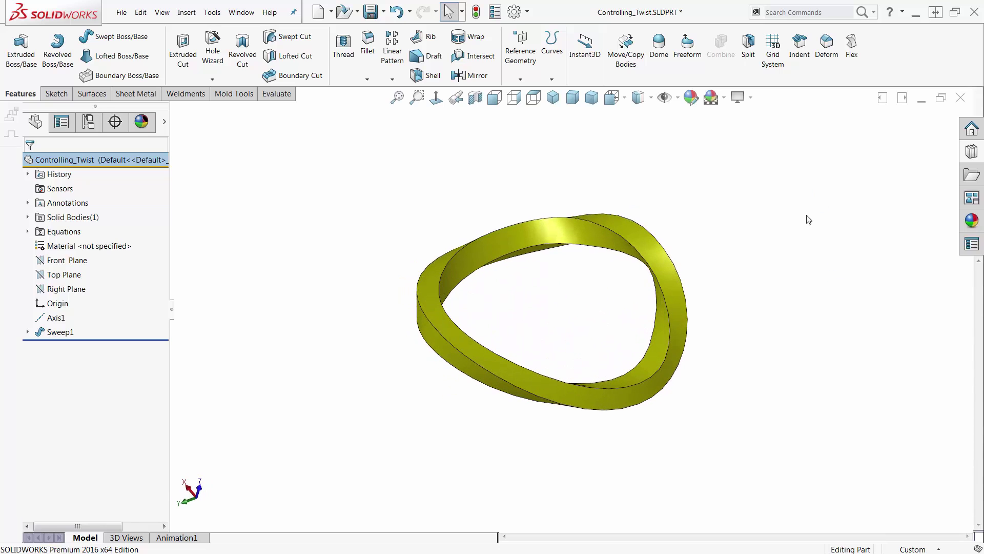